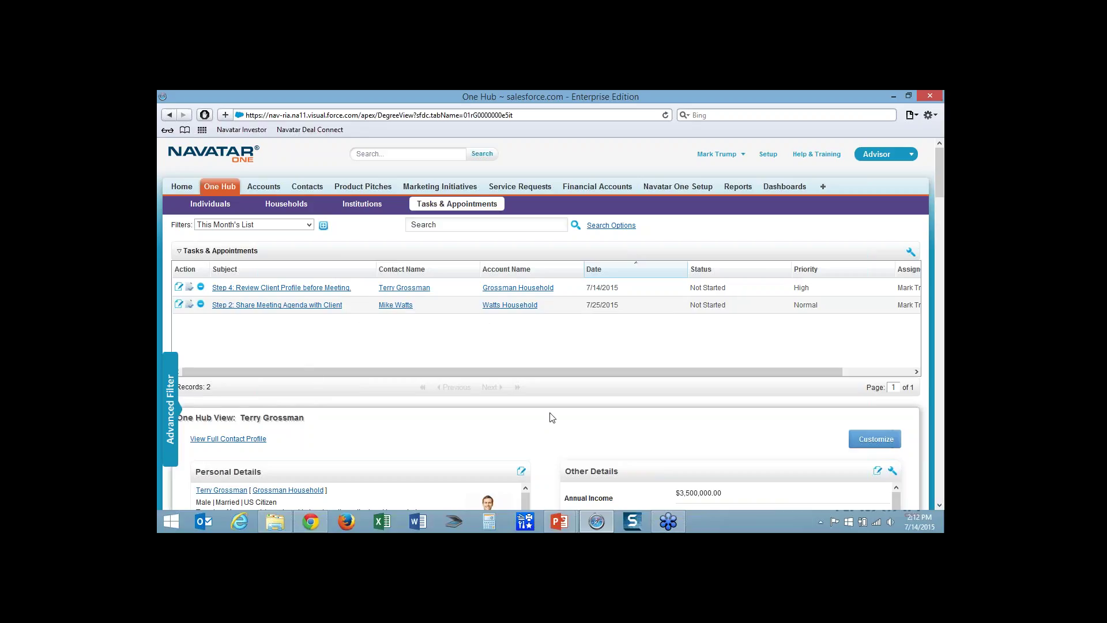
Read the comments of the Vacation Notes task in the client's Activity History and close the task window
{"action": "scroll", "coordinate": [551, 430], "scroll_direction": "down", "scroll_amount": 1}
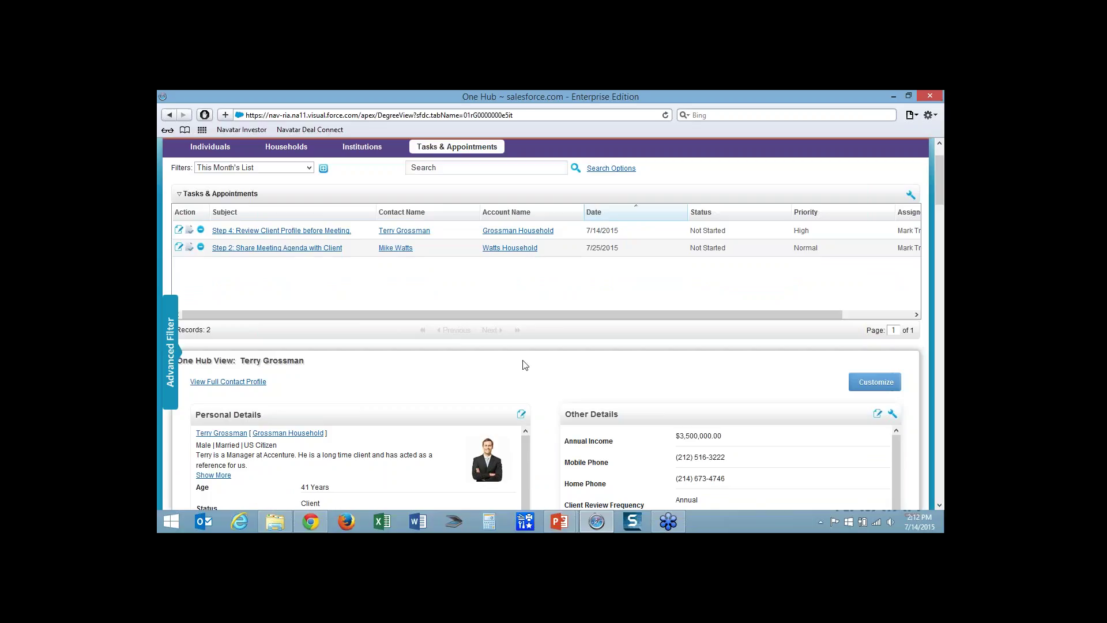
{"action": "scroll", "coordinate": [546, 416], "scroll_direction": "down", "scroll_amount": 1}
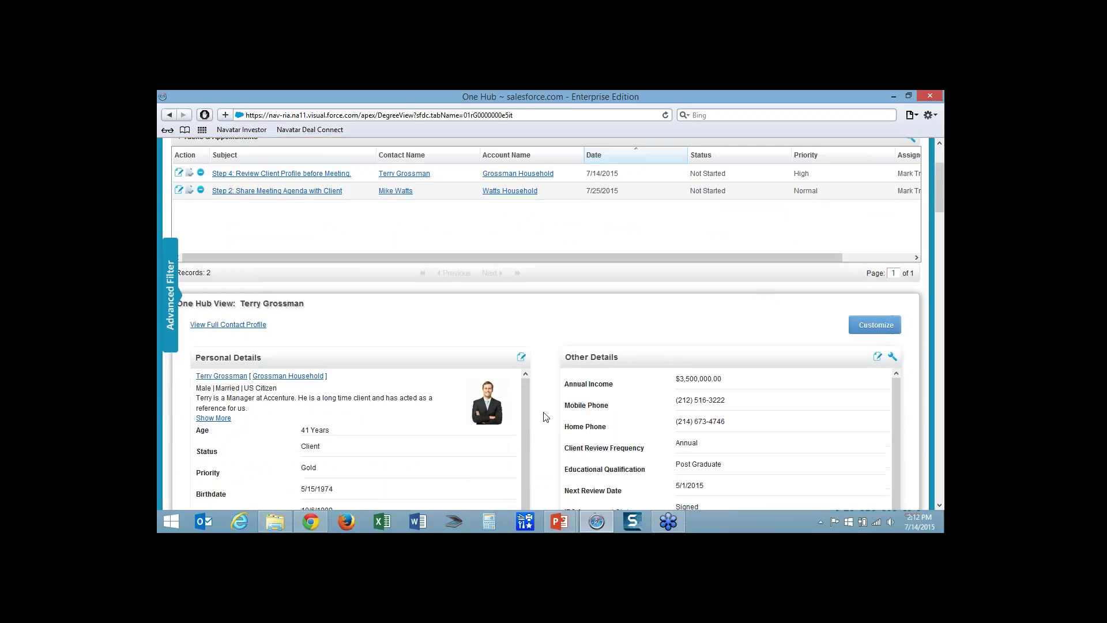
{"action": "scroll", "coordinate": [546, 416], "scroll_direction": "down", "scroll_amount": 2}
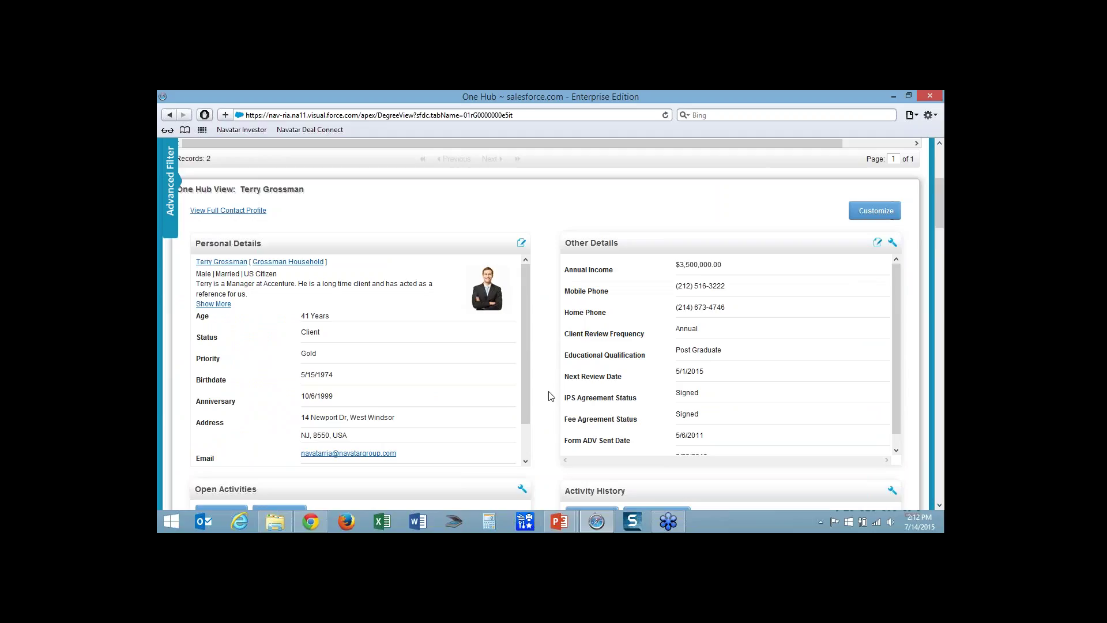
{"action": "scroll", "coordinate": [551, 396], "scroll_direction": "down", "scroll_amount": 1}
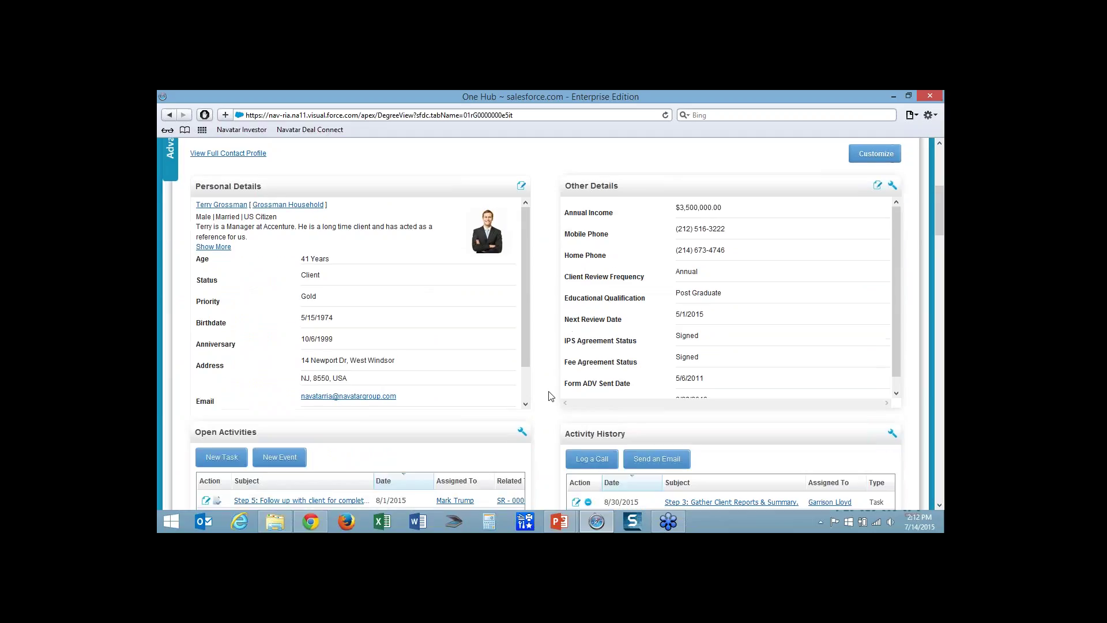
{"action": "scroll", "coordinate": [551, 396], "scroll_direction": "down", "scroll_amount": 2}
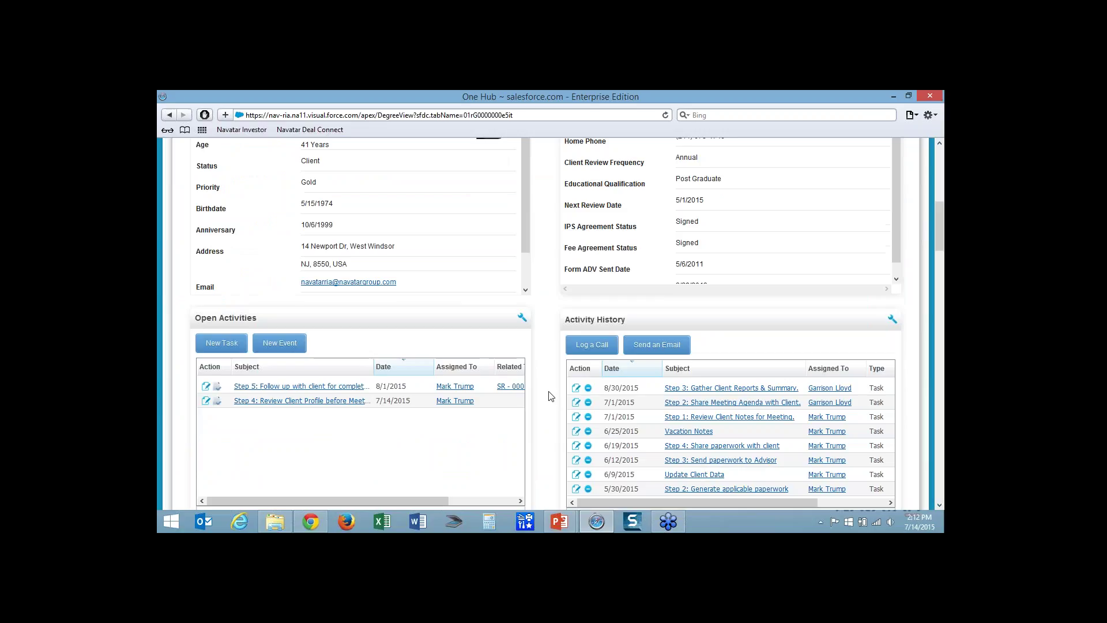
{"action": "scroll", "coordinate": [550, 396], "scroll_direction": "down", "scroll_amount": 1}
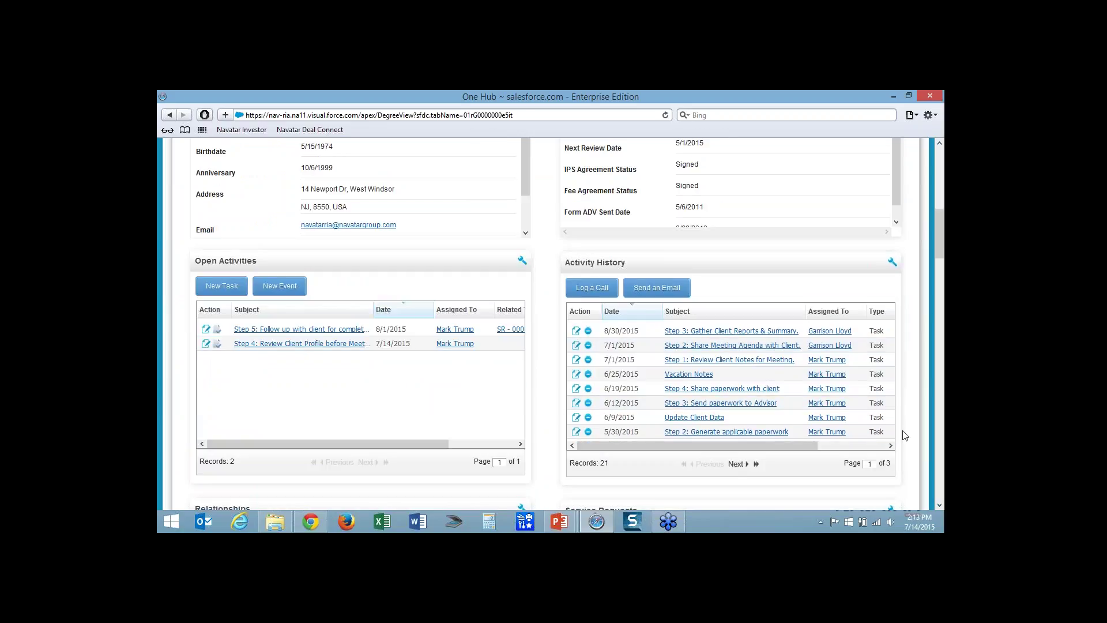
{"action": "left_click", "coordinate": [700, 376]}
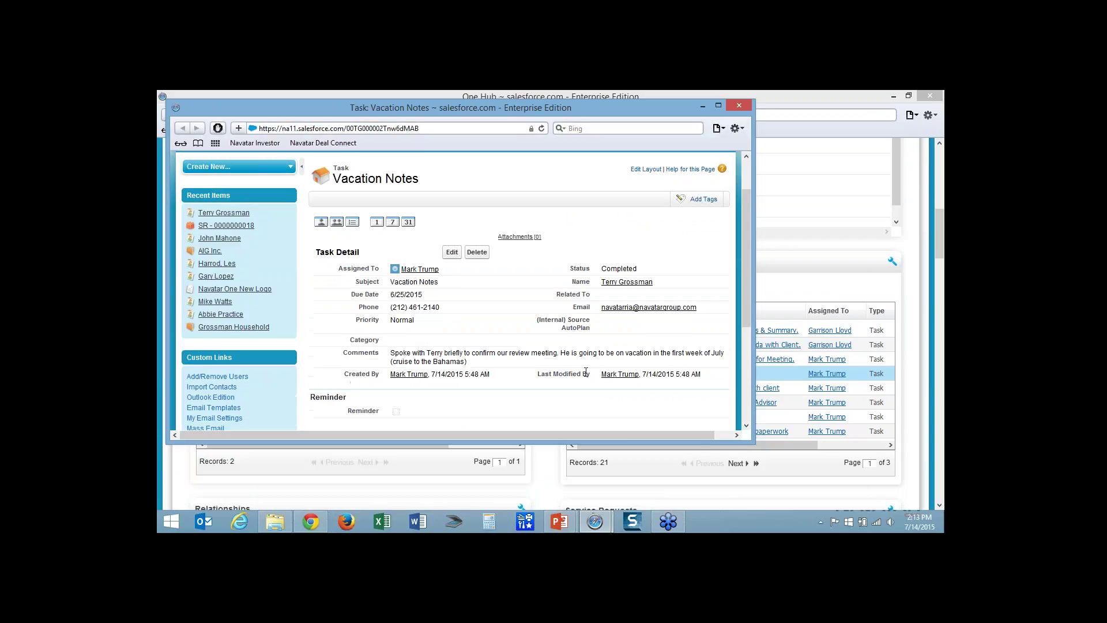
{"action": "left_click_drag", "start_coordinate": [390, 353], "coordinate": [534, 361]}
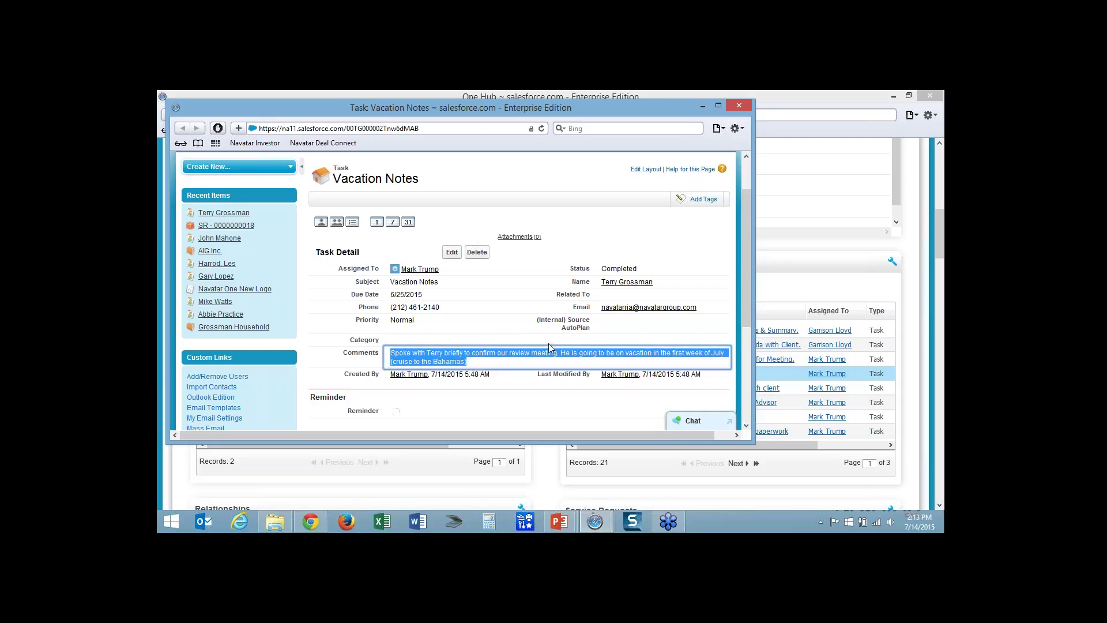
{"action": "left_click", "coordinate": [738, 105]}
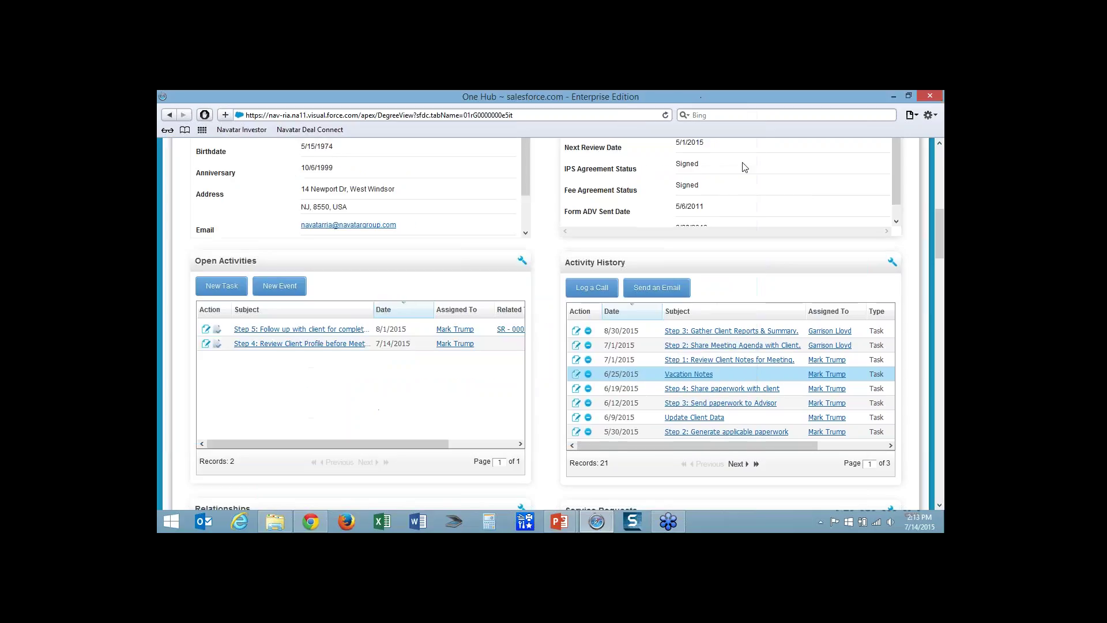
Sort the client's Activity History by Type so that events are listed before tasks
{"action": "left_click", "coordinate": [634, 376]}
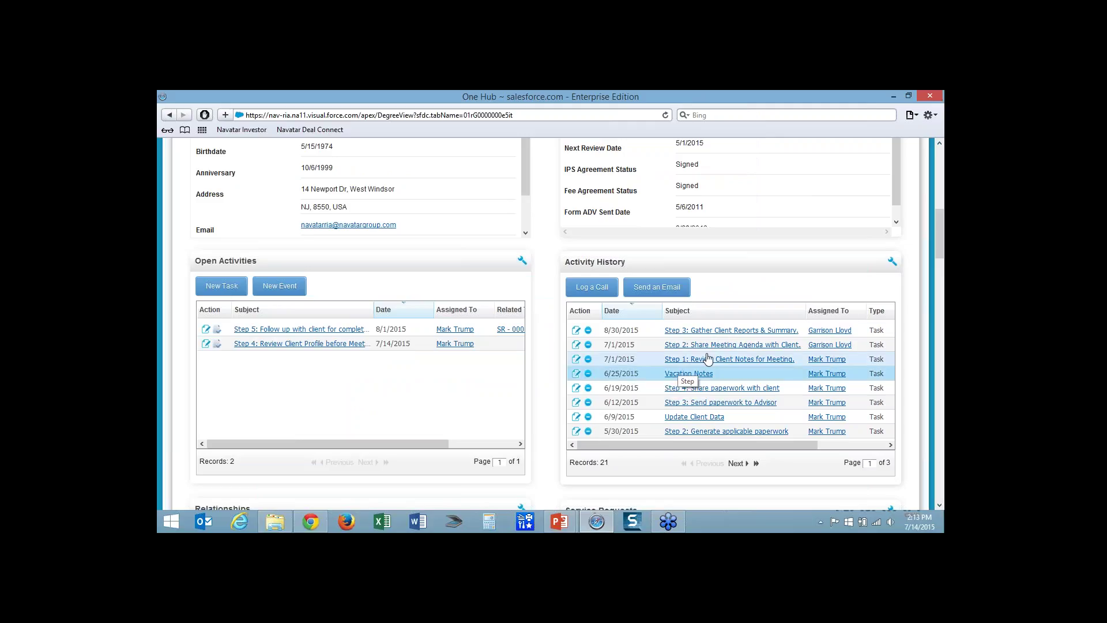
{"action": "left_click", "coordinate": [886, 317]}
{"action": "left_click", "coordinate": [882, 317]}
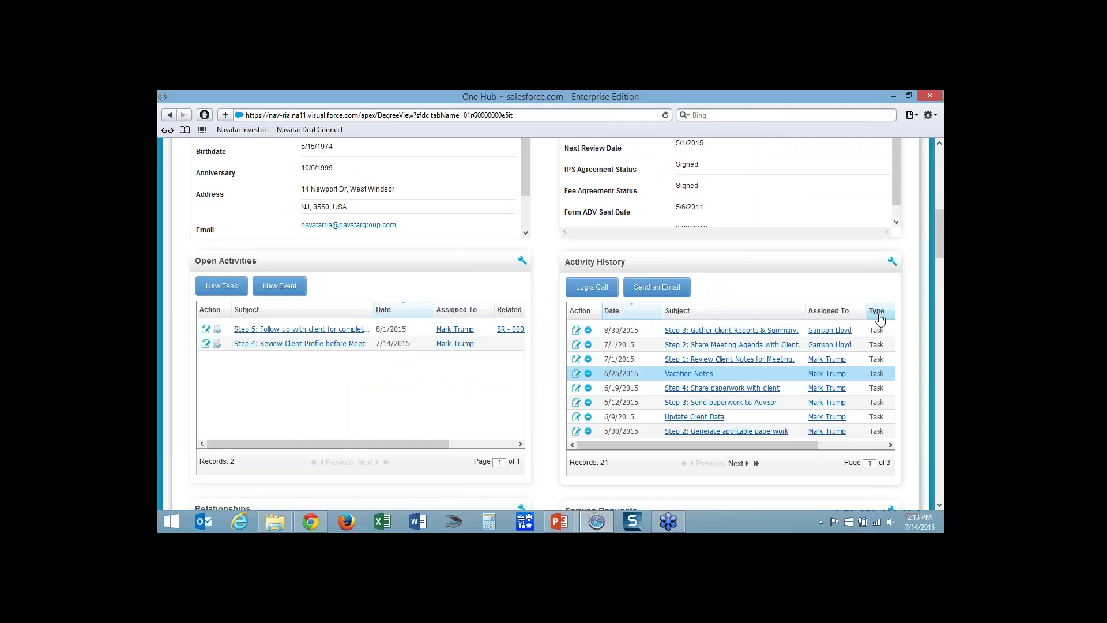
{"action": "left_click", "coordinate": [879, 319]}
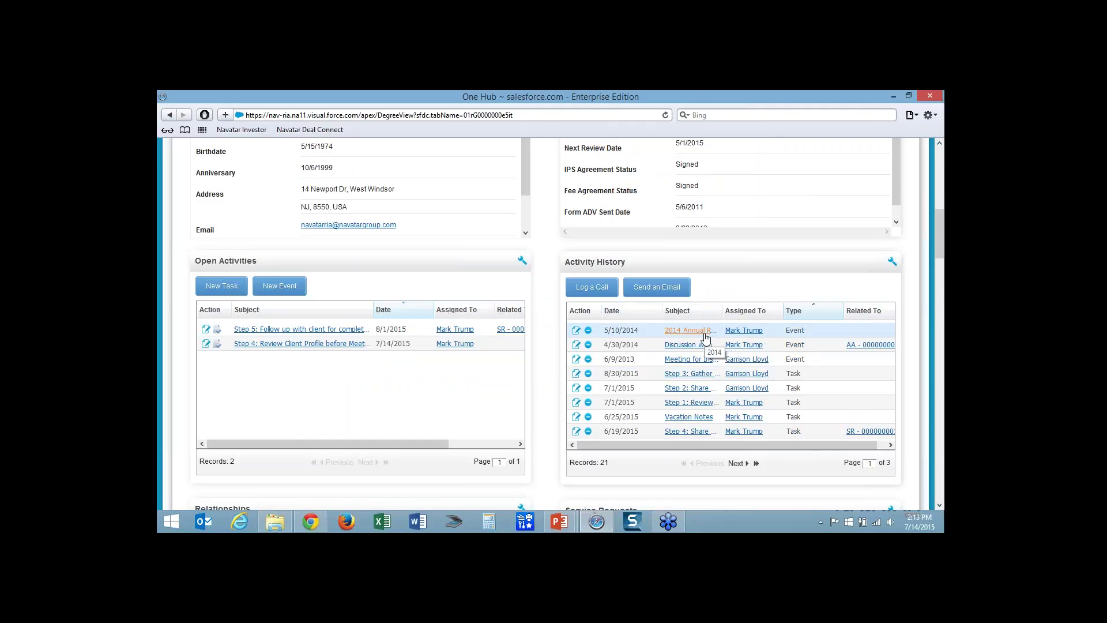
Read the description of the 2014 Annual Review event in the Activity History and close the event window
{"action": "left_click", "coordinate": [687, 331]}
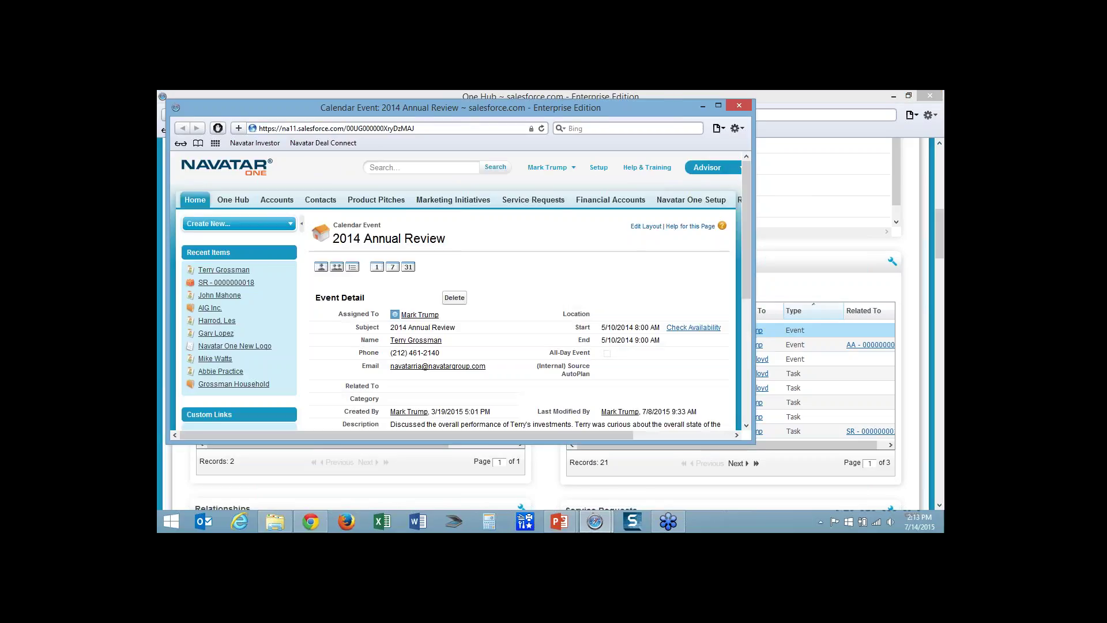
{"action": "scroll", "coordinate": [637, 382], "scroll_direction": "down", "scroll_amount": 3}
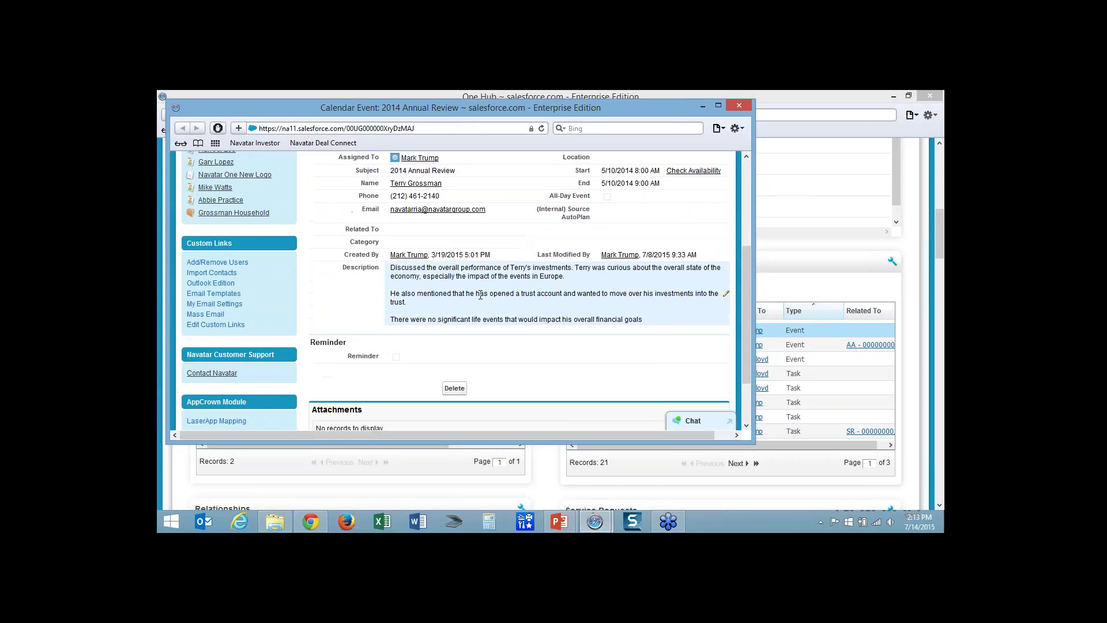
{"action": "left_click_drag", "start_coordinate": [391, 270], "coordinate": [647, 323]}
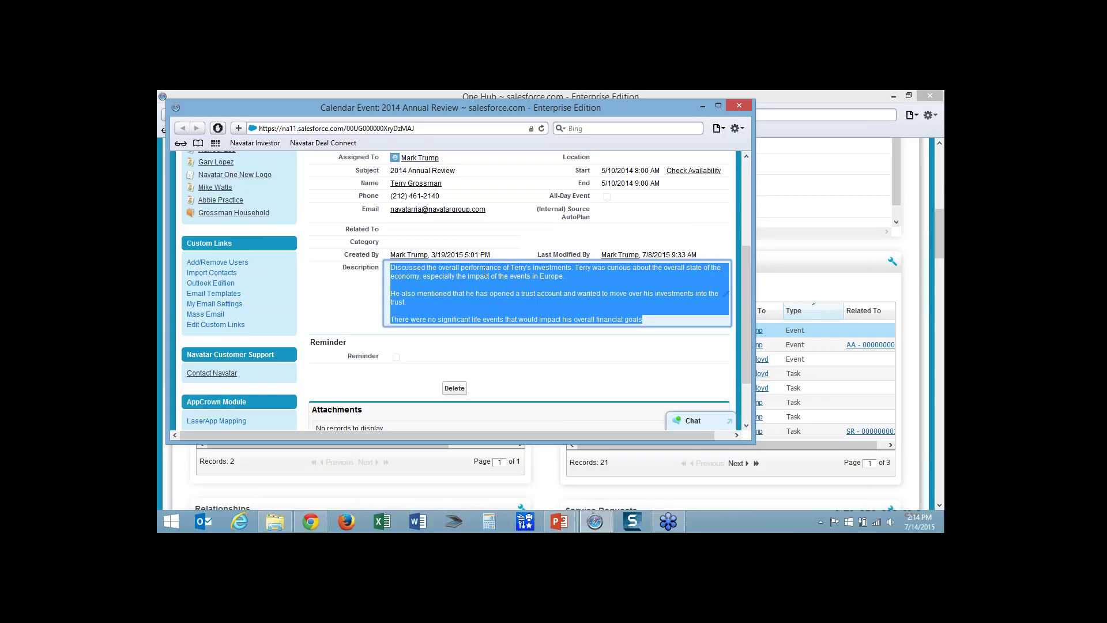
{"action": "left_click", "coordinate": [518, 271]}
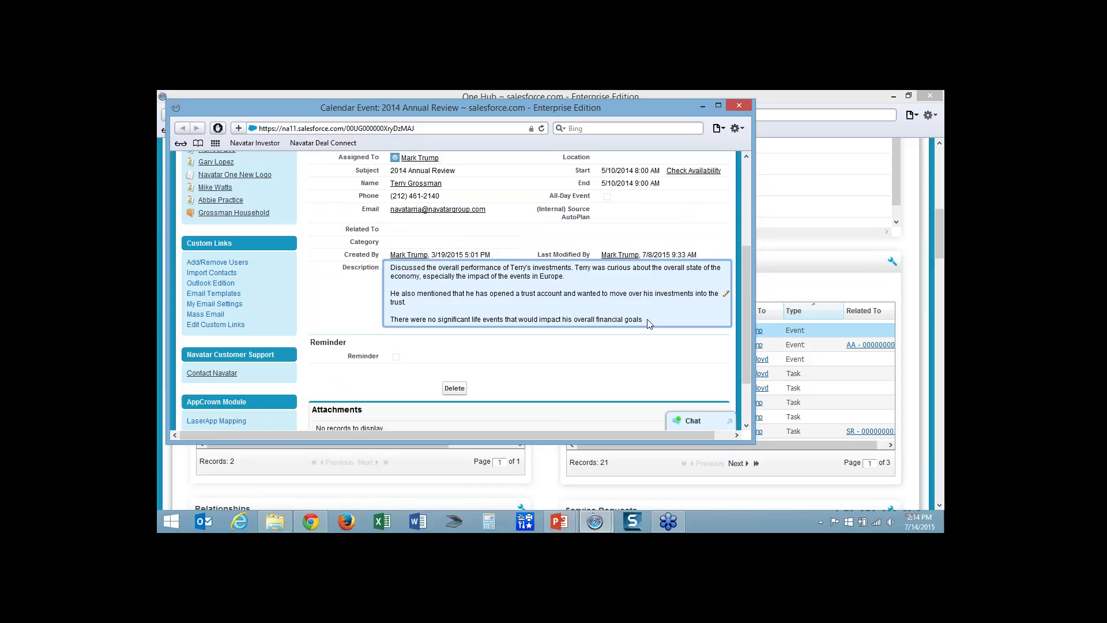
{"action": "left_click", "coordinate": [740, 107]}
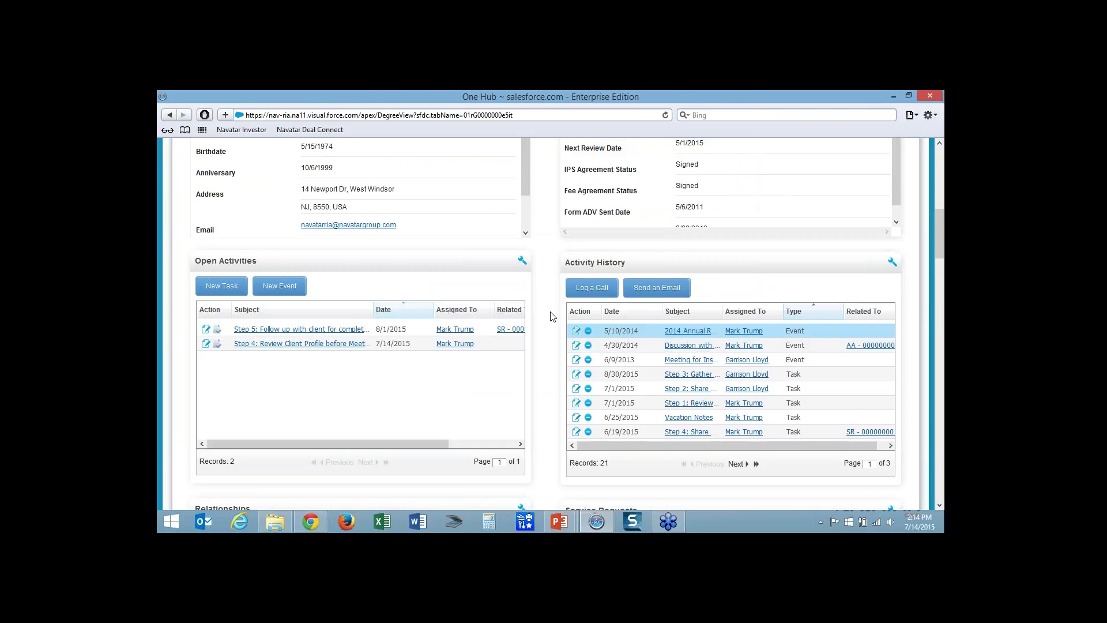
Review the details and activity history of the Open Schwab Account service request and close its window
{"action": "scroll", "coordinate": [551, 316], "scroll_direction": "down", "scroll_amount": 1}
{"action": "scroll", "coordinate": [551, 316], "scroll_direction": "down", "scroll_amount": 2}
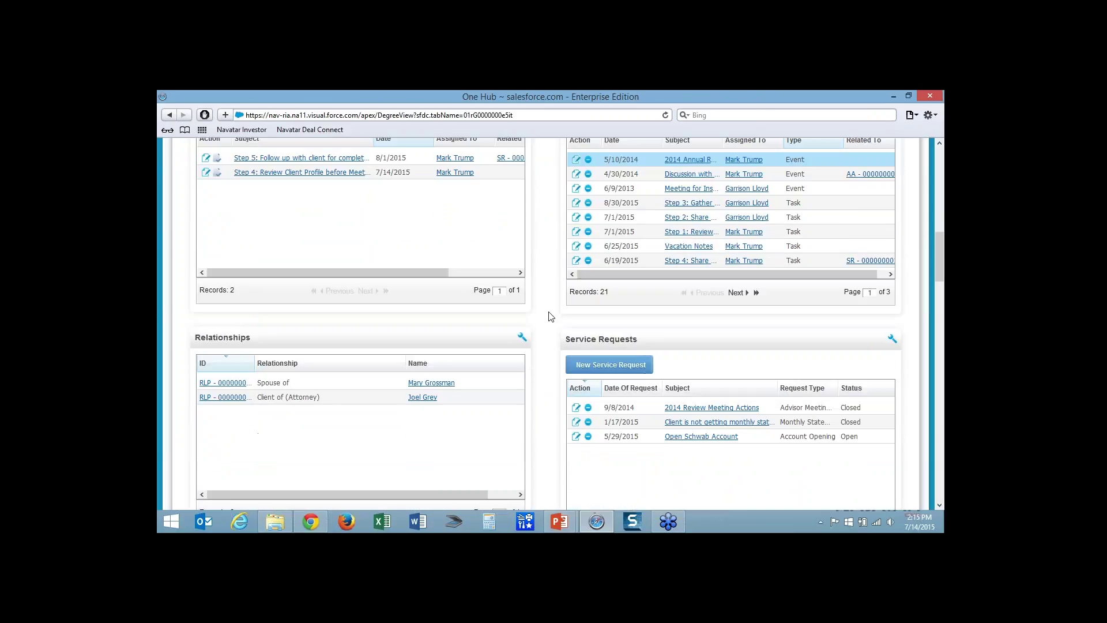
{"action": "scroll", "coordinate": [551, 316], "scroll_direction": "down", "scroll_amount": 1}
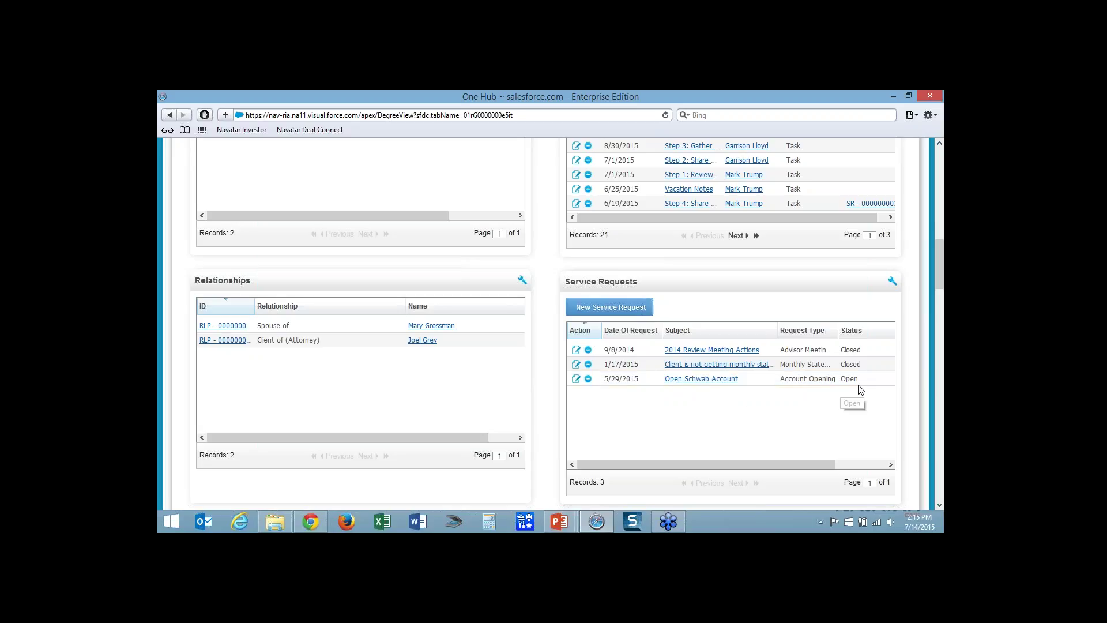
{"action": "left_click", "coordinate": [684, 379]}
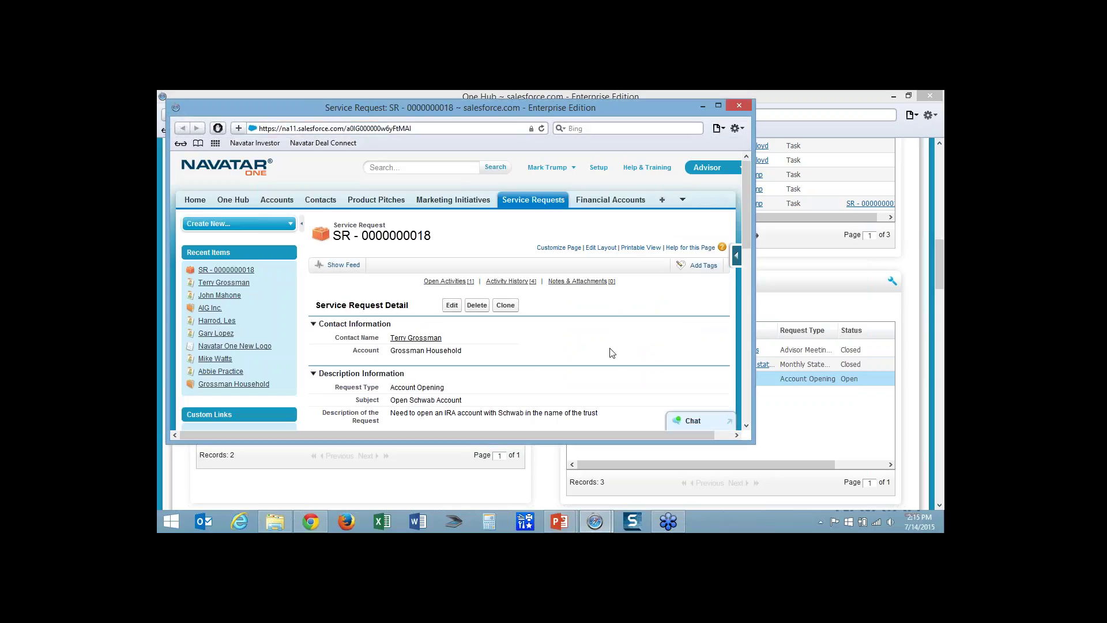
{"action": "scroll", "coordinate": [610, 351], "scroll_direction": "down", "scroll_amount": 1}
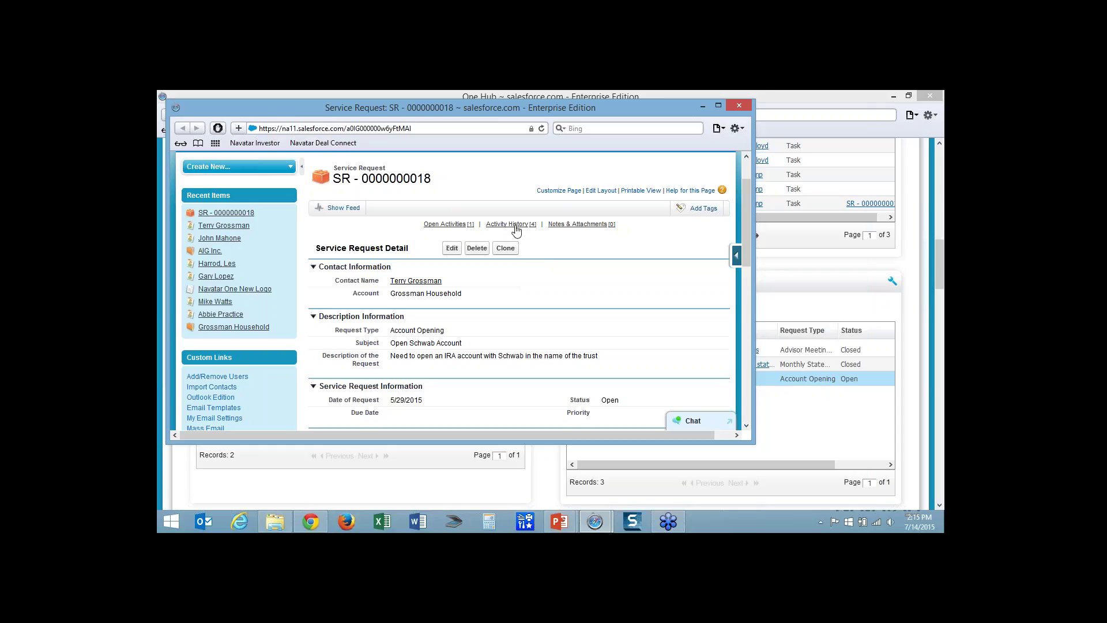
{"action": "mouse_move", "coordinate": [515, 227]}
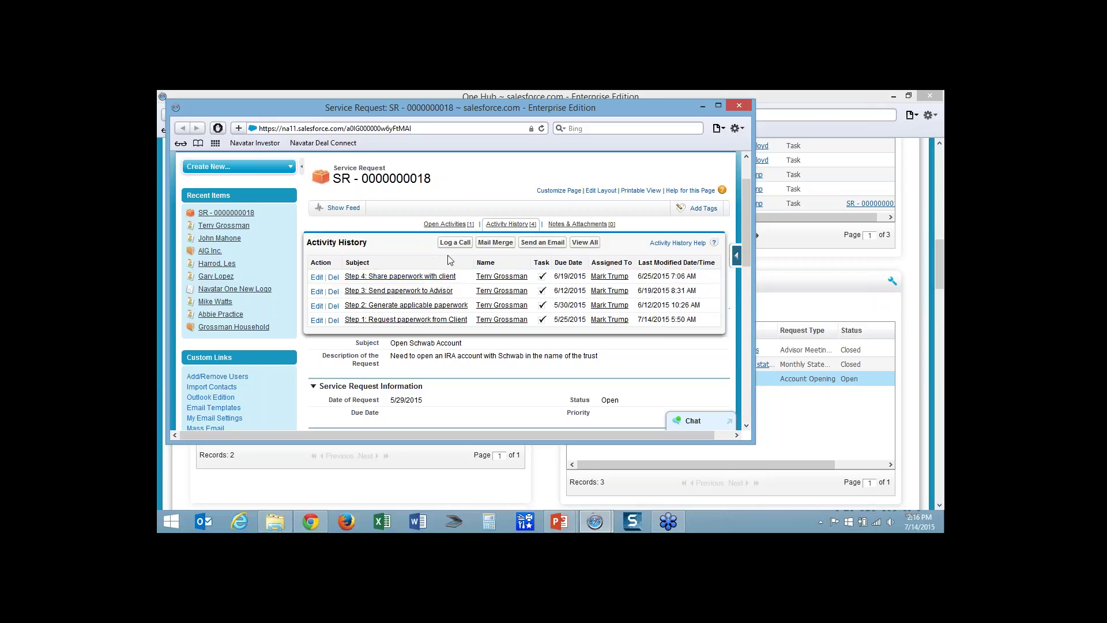
{"action": "left_click", "coordinate": [739, 107]}
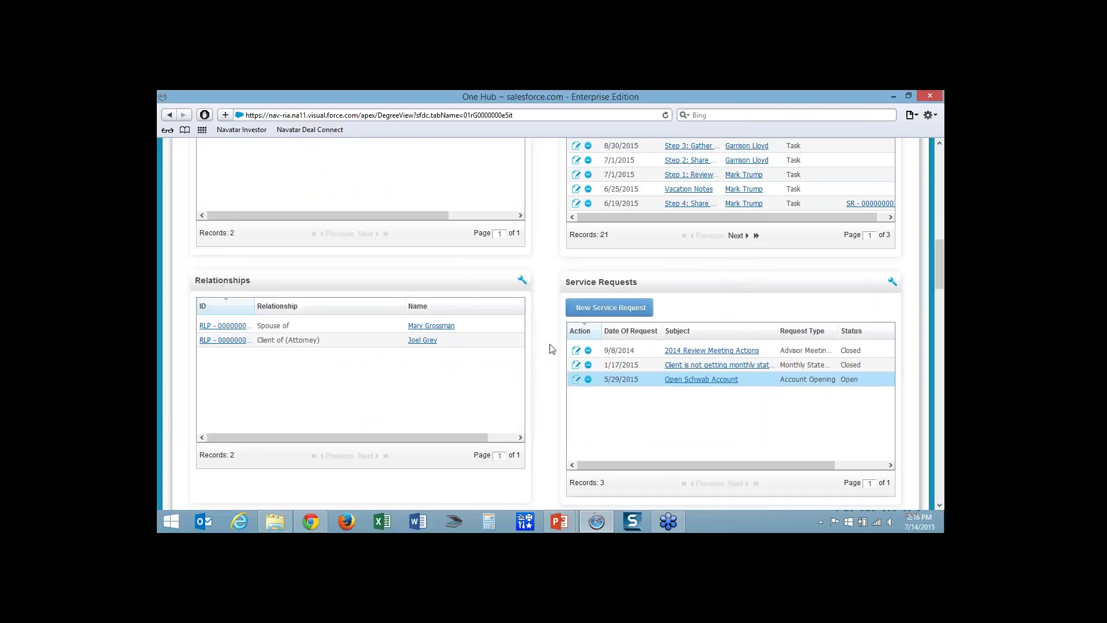
Examine the client's relationships, financial information, organizational affiliations, product pitches, Box.Net files and personal details in the One Hub view
{"action": "scroll", "coordinate": [551, 349], "scroll_direction": "up", "scroll_amount": 2}
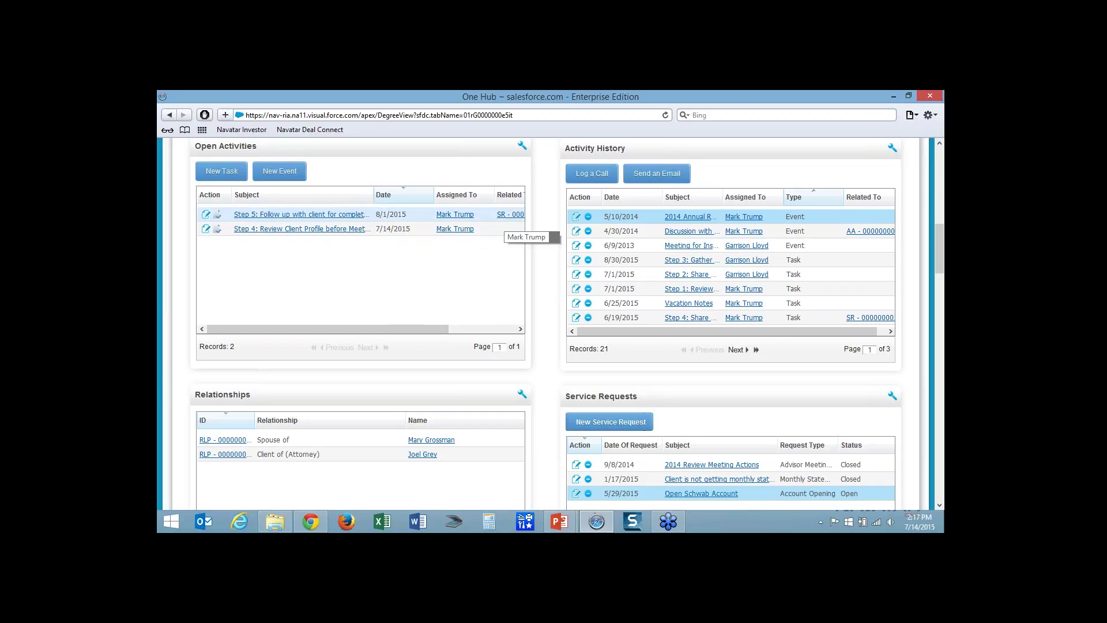
{"action": "scroll", "coordinate": [560, 280], "scroll_direction": "down", "scroll_amount": 3}
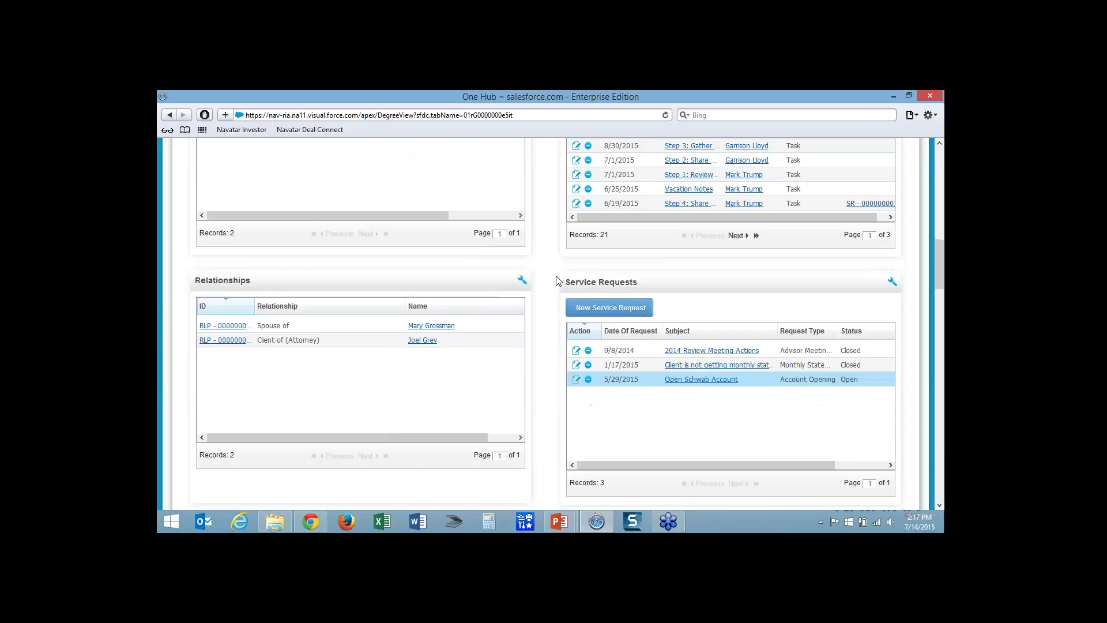
{"action": "scroll", "coordinate": [557, 281], "scroll_direction": "down", "scroll_amount": 1}
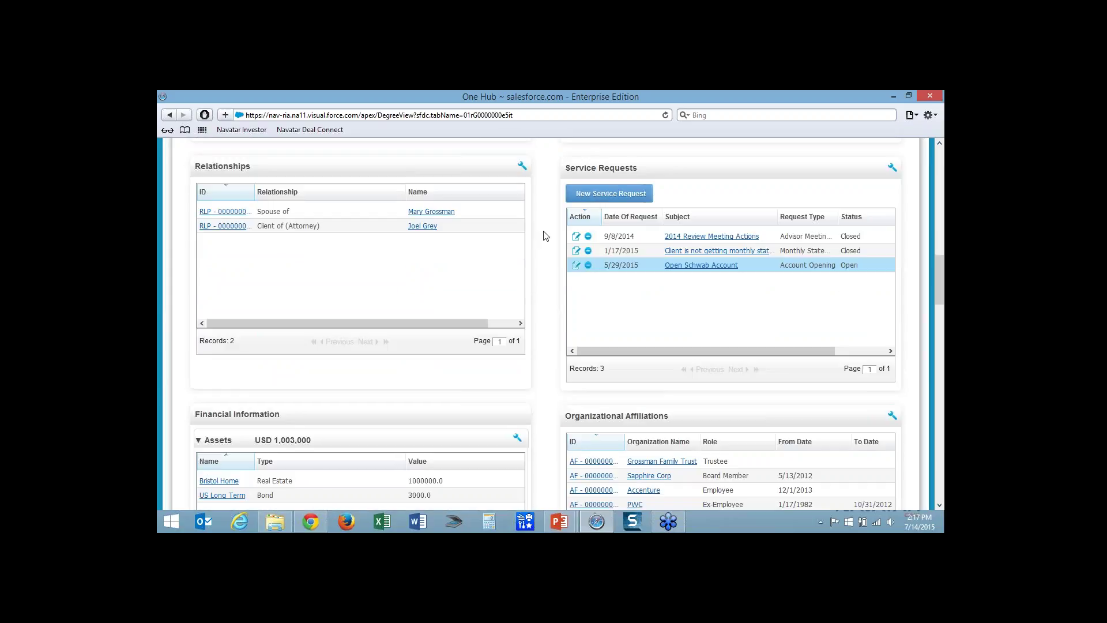
{"action": "scroll", "coordinate": [544, 237], "scroll_direction": "down", "scroll_amount": 1}
{"action": "scroll", "coordinate": [545, 248], "scroll_direction": "down", "scroll_amount": 1}
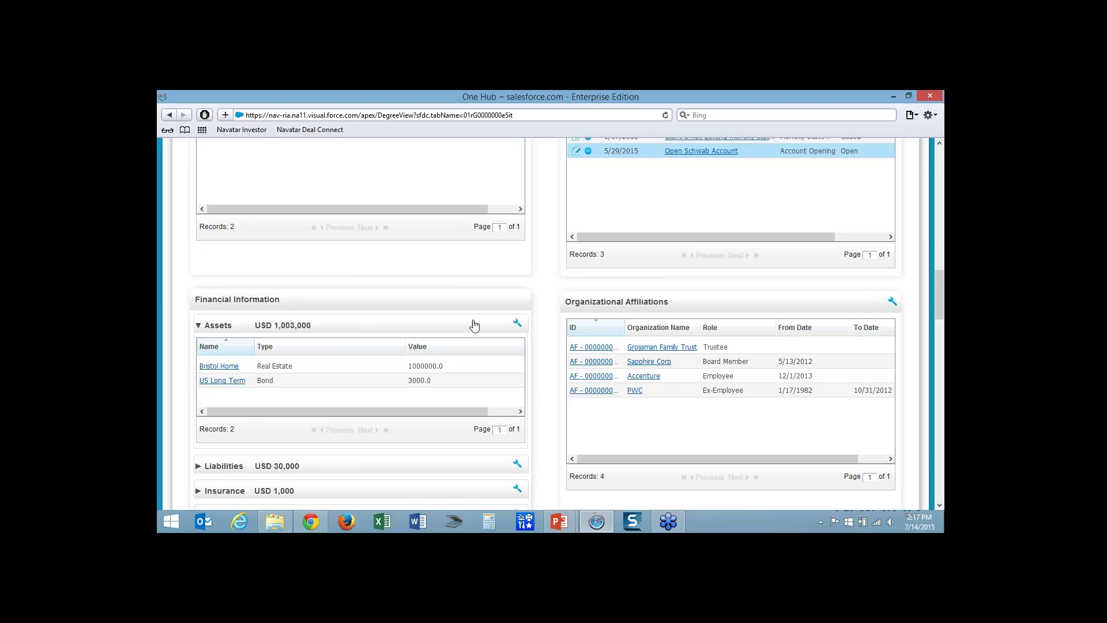
{"action": "scroll", "coordinate": [552, 325], "scroll_direction": "down", "scroll_amount": 4}
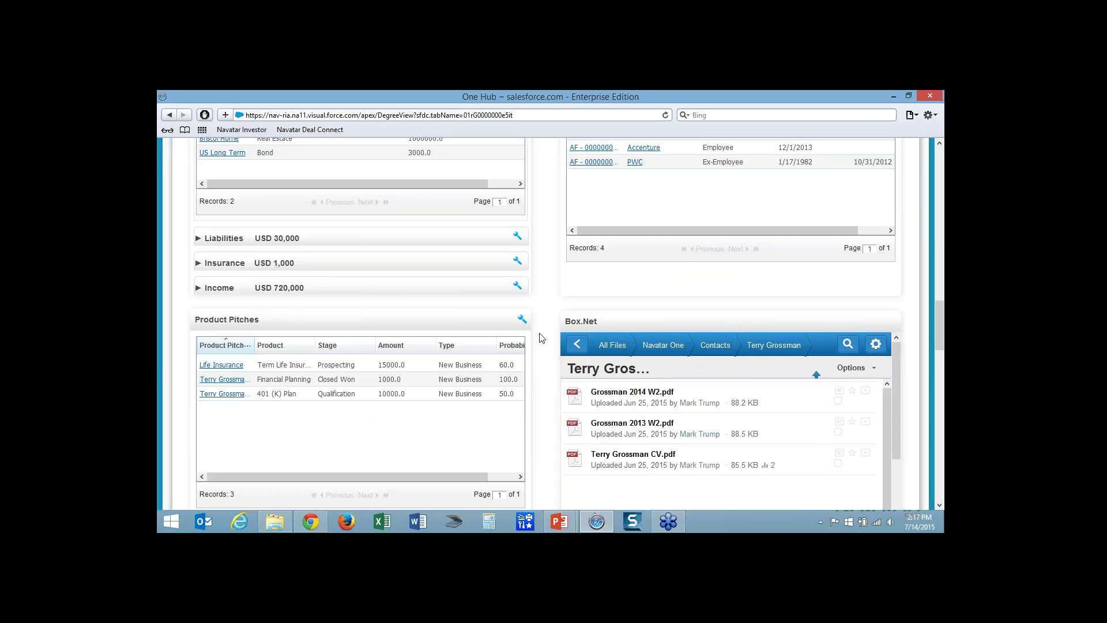
{"action": "scroll", "coordinate": [549, 338], "scroll_direction": "up", "scroll_amount": 6}
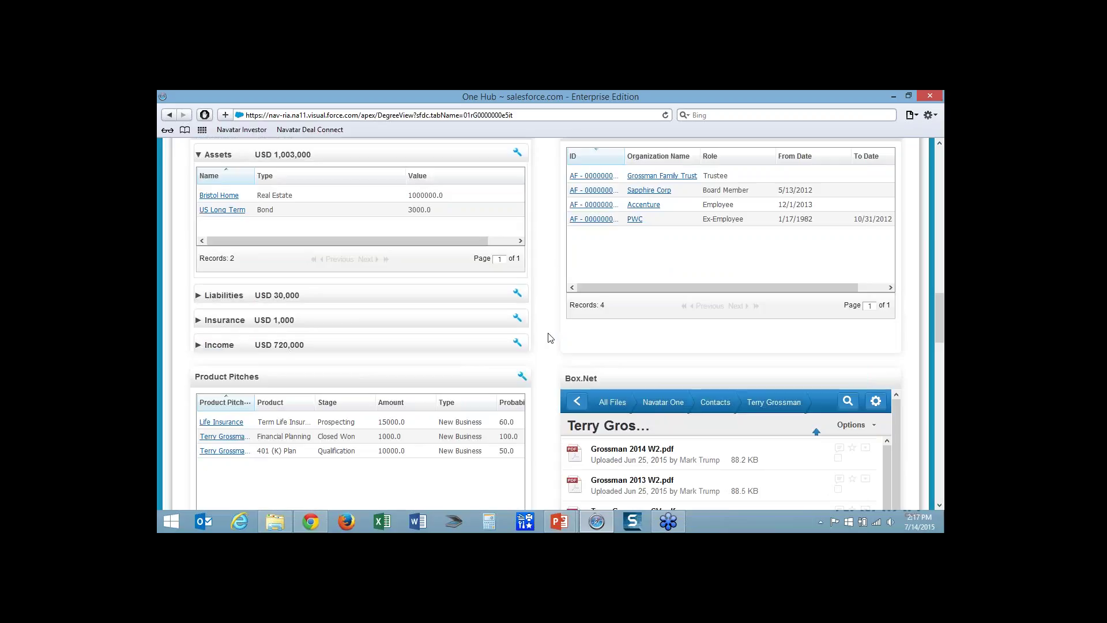
{"action": "scroll", "coordinate": [549, 338], "scroll_direction": "up", "scroll_amount": 1}
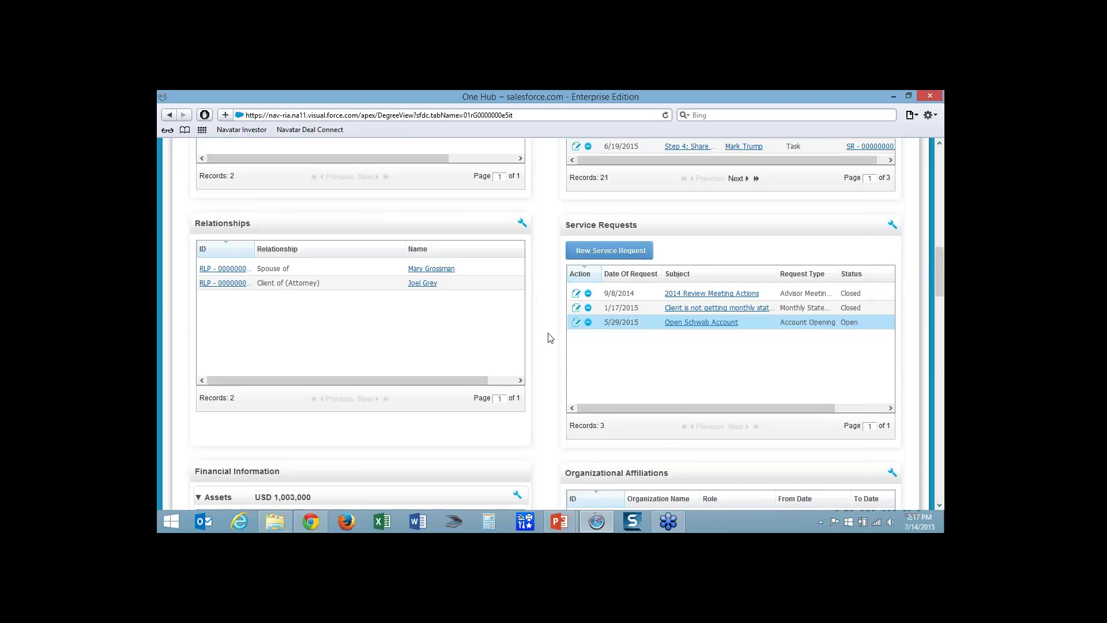
{"action": "scroll", "coordinate": [549, 338], "scroll_direction": "up", "scroll_amount": 4}
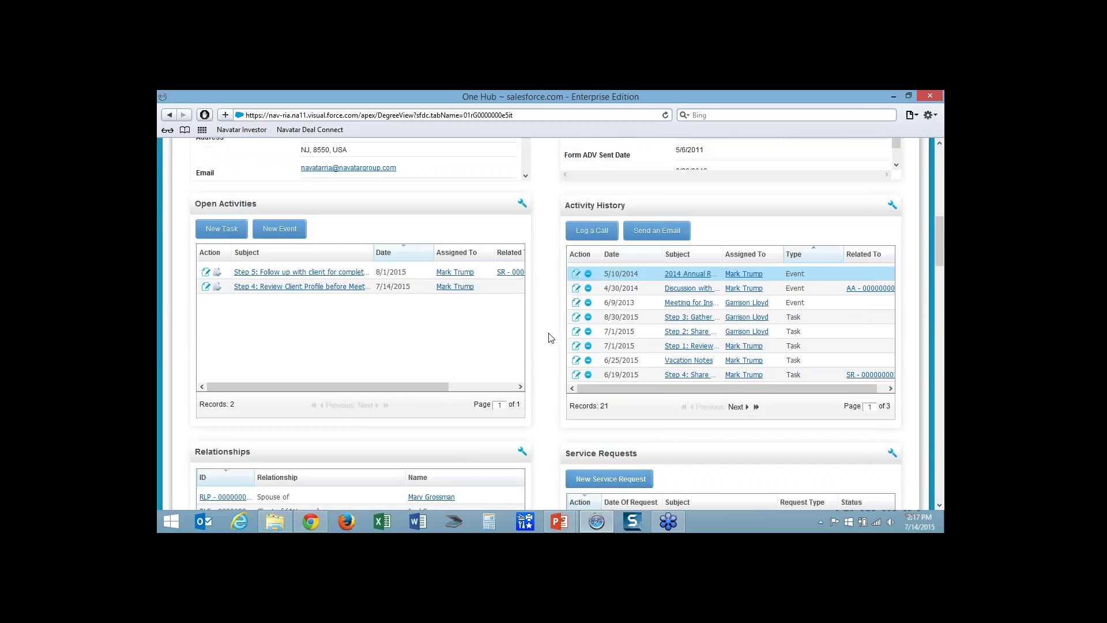
{"action": "scroll", "coordinate": [549, 338], "scroll_direction": "up", "scroll_amount": 3}
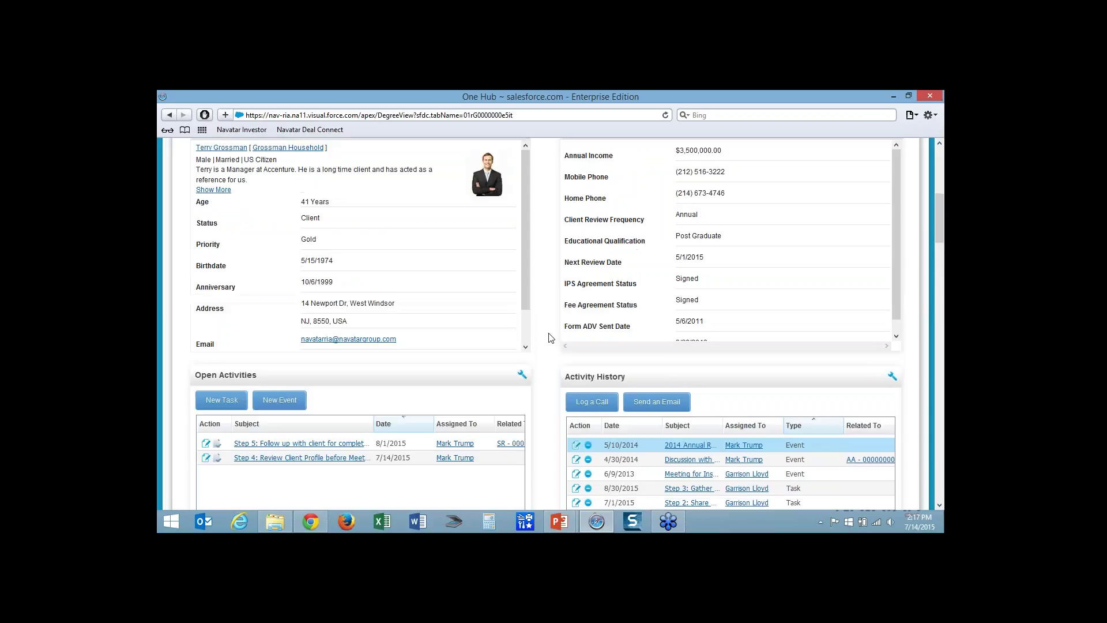
{"action": "scroll", "coordinate": [549, 338], "scroll_direction": "up", "scroll_amount": 1}
{"action": "scroll", "coordinate": [551, 337], "scroll_direction": "up", "scroll_amount": 3}
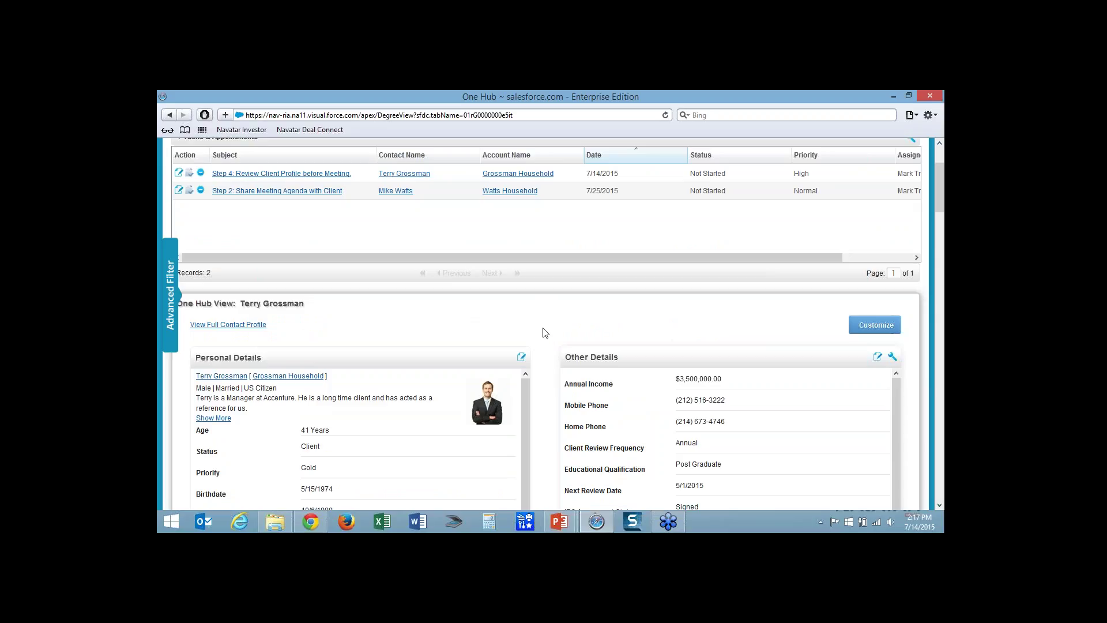
Open the task "Step 4: Review Client Profile before Meeting" for editing from the client's Open Activities
{"action": "scroll", "coordinate": [545, 333], "scroll_direction": "down", "scroll_amount": 4}
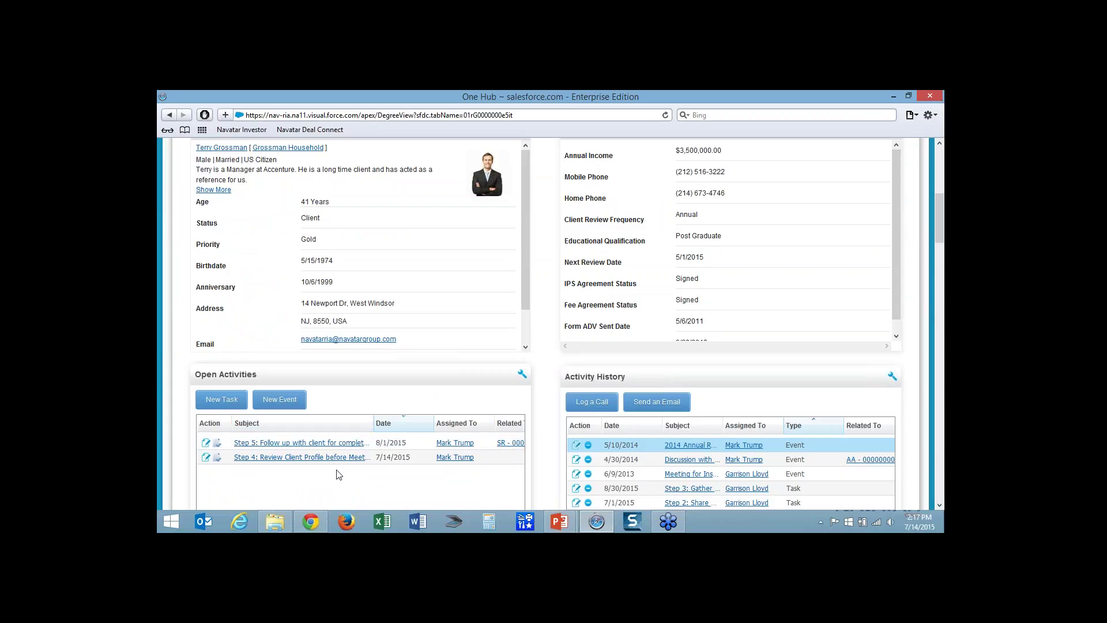
{"action": "left_click", "coordinate": [206, 463]}
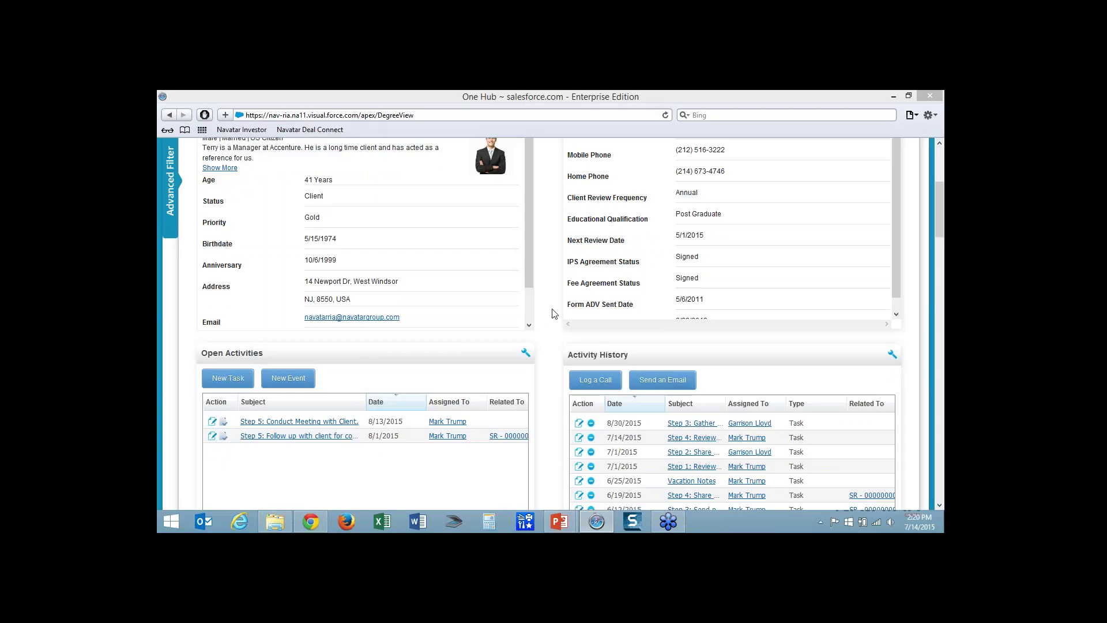
Open the AutoPlan home of Navatar One Setup in its own browser tab and start adding an AutoPlan
{"action": "scroll", "coordinate": [552, 313], "scroll_direction": "up", "scroll_amount": 3}
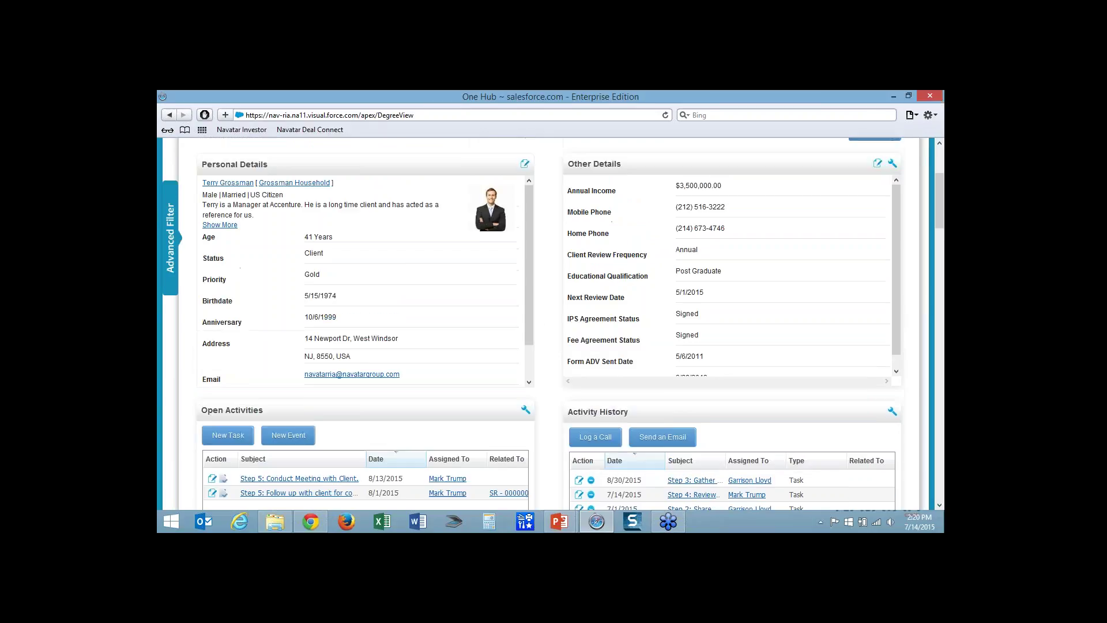
{"action": "scroll", "coordinate": [551, 313], "scroll_direction": "up", "scroll_amount": 1}
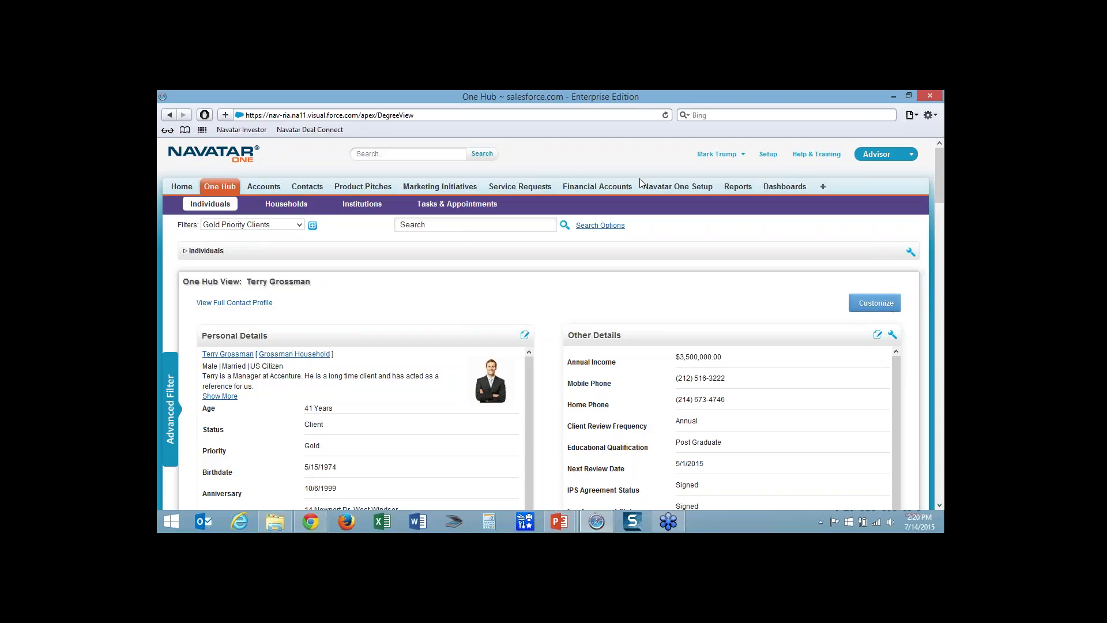
{"action": "left_click", "coordinate": [681, 190]}
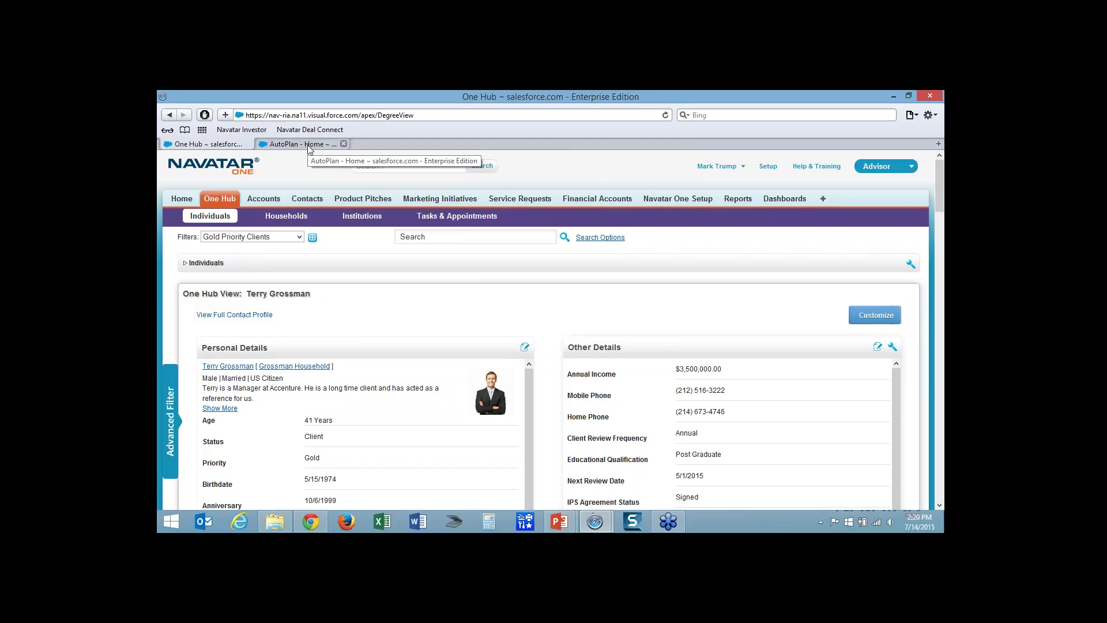
{"action": "left_click", "coordinate": [308, 145]}
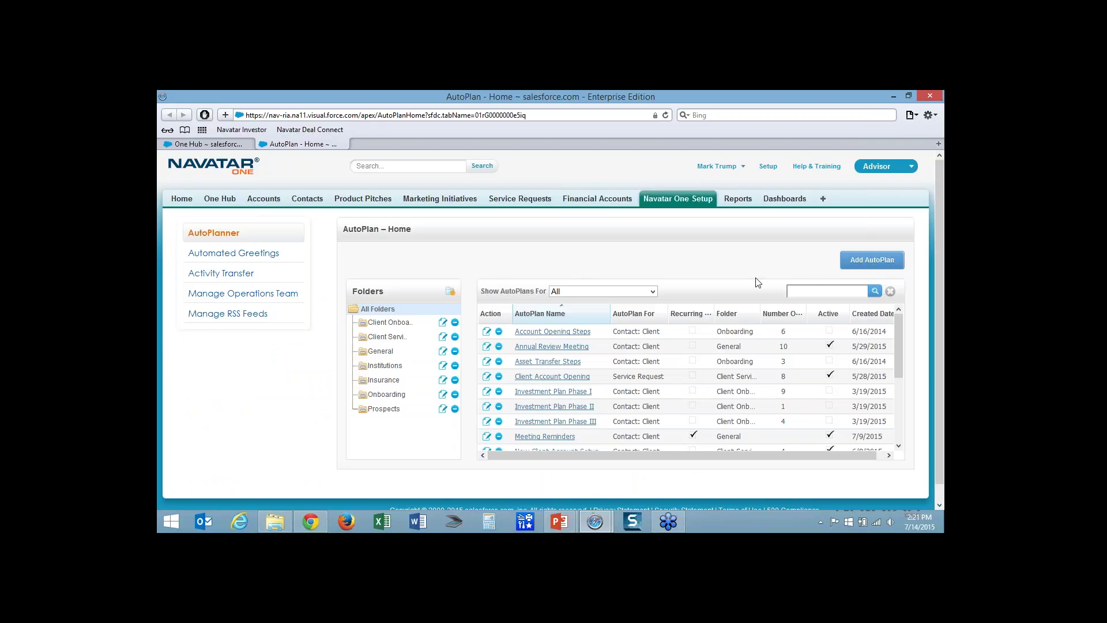
{"action": "left_click", "coordinate": [877, 265]}
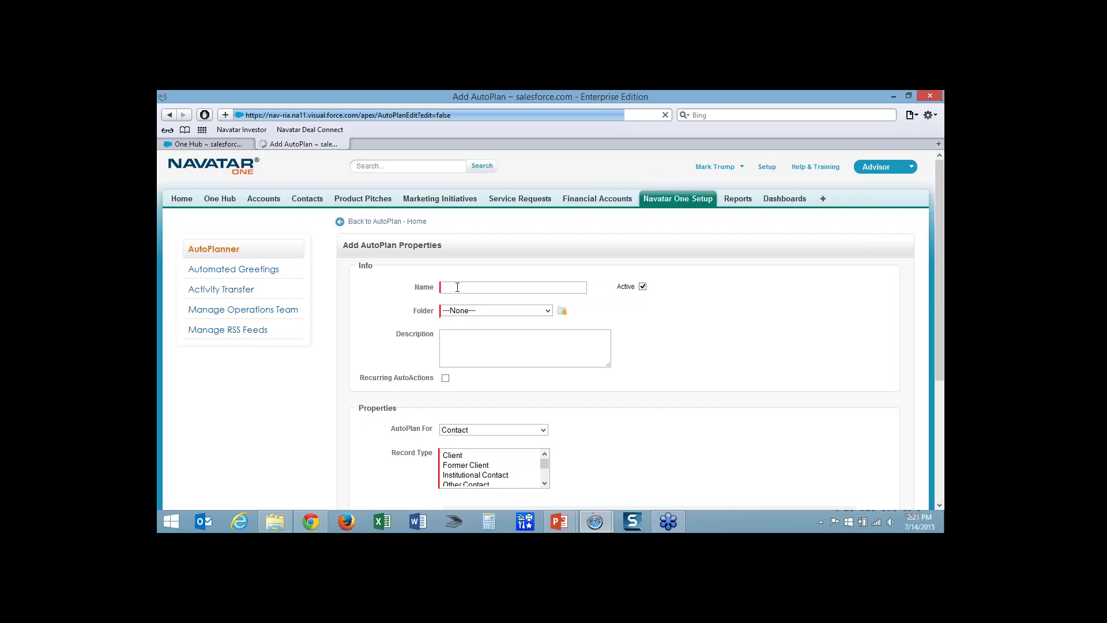
Name the AutoPlan "New Annual Review Process" and make it inactive
{"action": "left_click", "coordinate": [457, 286]}
{"action": "type", "text": "new"}
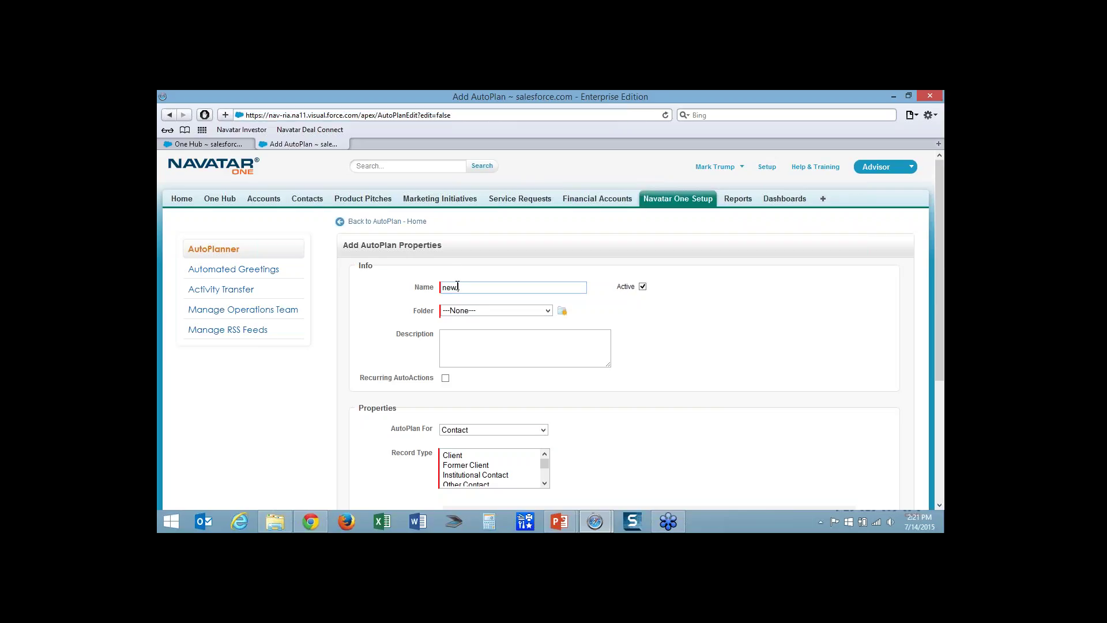
{"action": "key", "text": "BackSpace"}
{"action": "key", "text": "BackSpace"}
{"action": "key", "text": "BackSpace"}
{"action": "type", "text": "New Annual Review Procees"}
{"action": "key", "text": "BackSpace"}
{"action": "key", "text": "BackSpace"}
{"action": "type", "text": "ss"}
{"action": "left_click", "coordinate": [642, 286]}
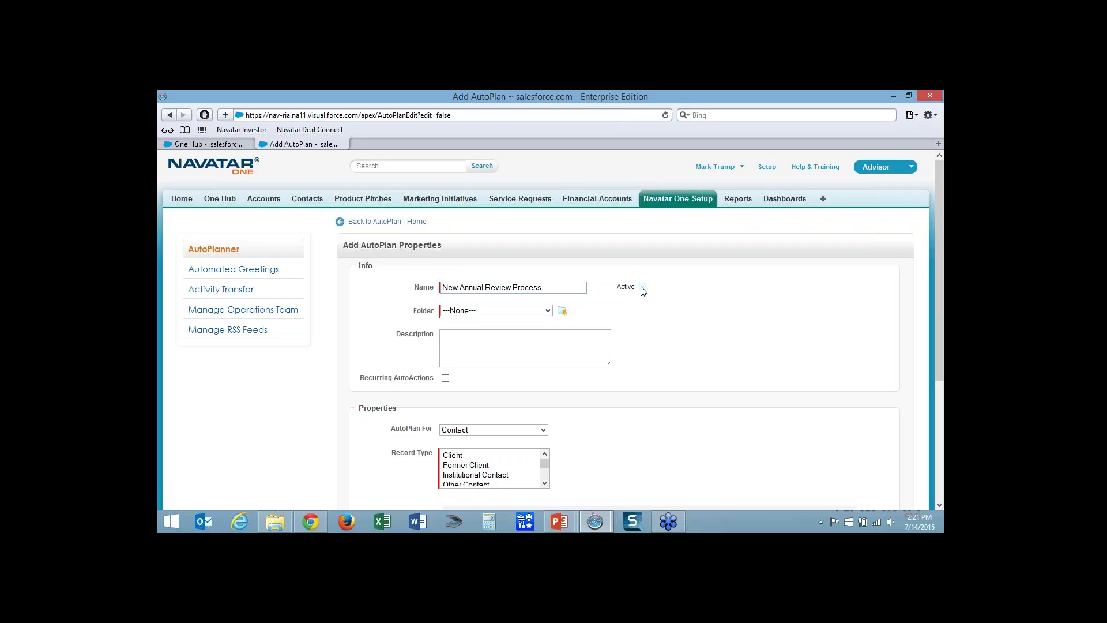
Assign the AutoPlan to the Client Servicing folder and choose Client as the contact record type
{"action": "left_click", "coordinate": [547, 311]}
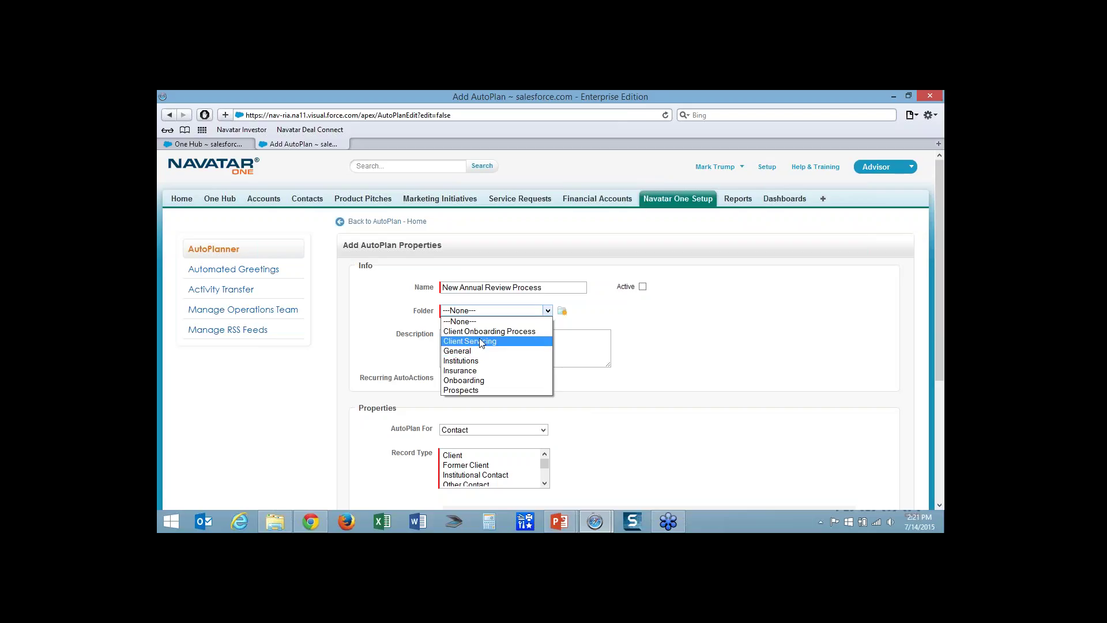
{"action": "left_click", "coordinate": [480, 343]}
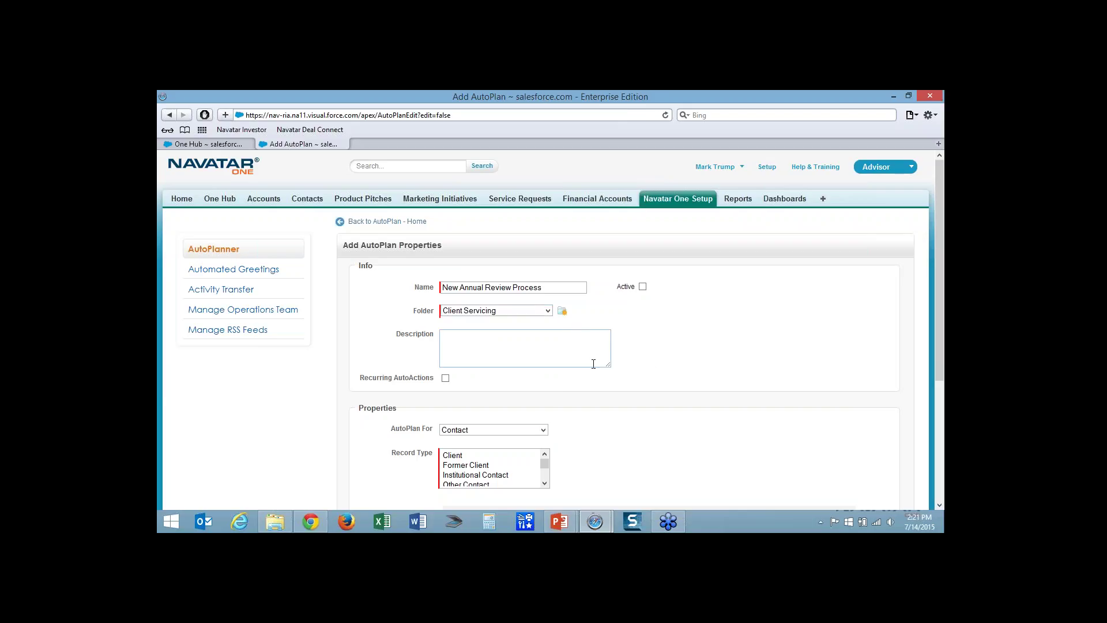
{"action": "scroll", "coordinate": [652, 369], "scroll_direction": "down", "scroll_amount": 2}
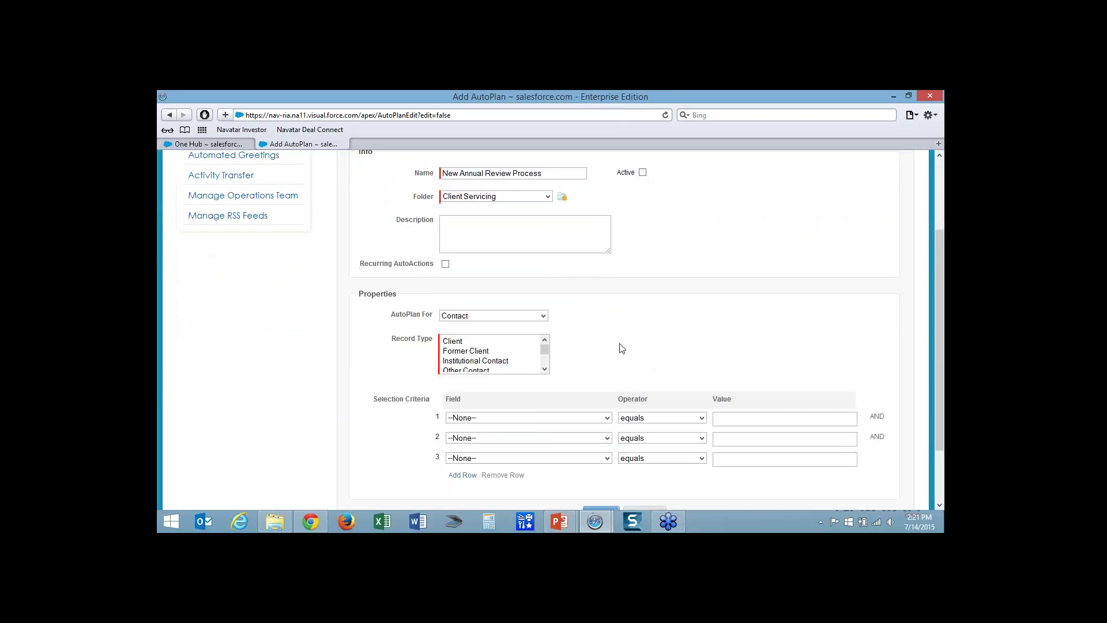
{"action": "left_click", "coordinate": [483, 343]}
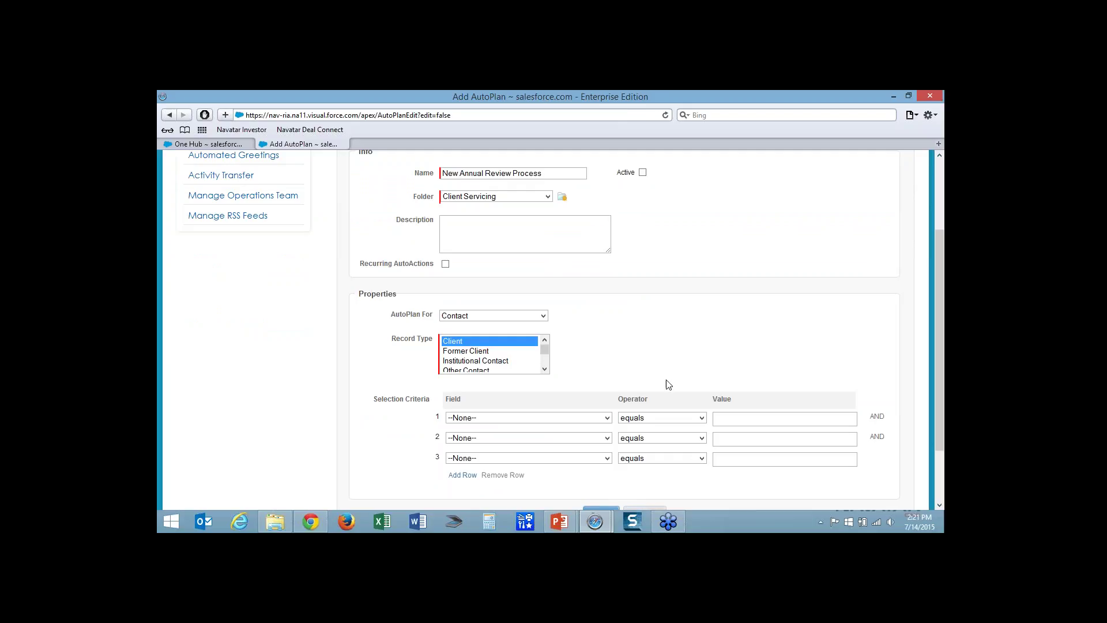
{"action": "left_click", "coordinate": [624, 370]}
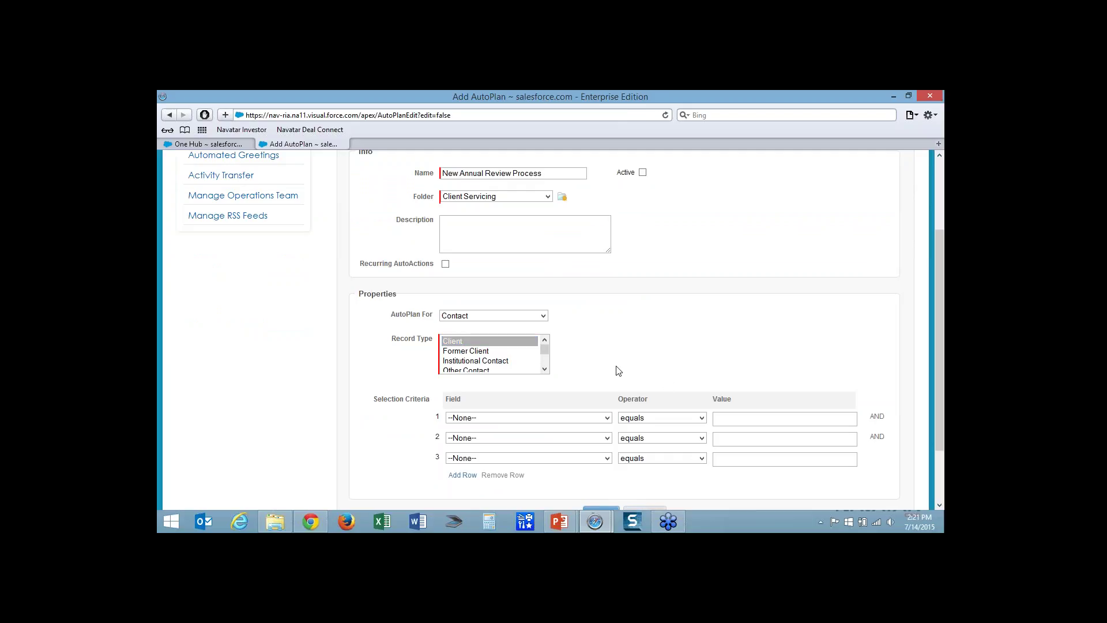
{"action": "scroll", "coordinate": [617, 372], "scroll_direction": "down", "scroll_amount": 1}
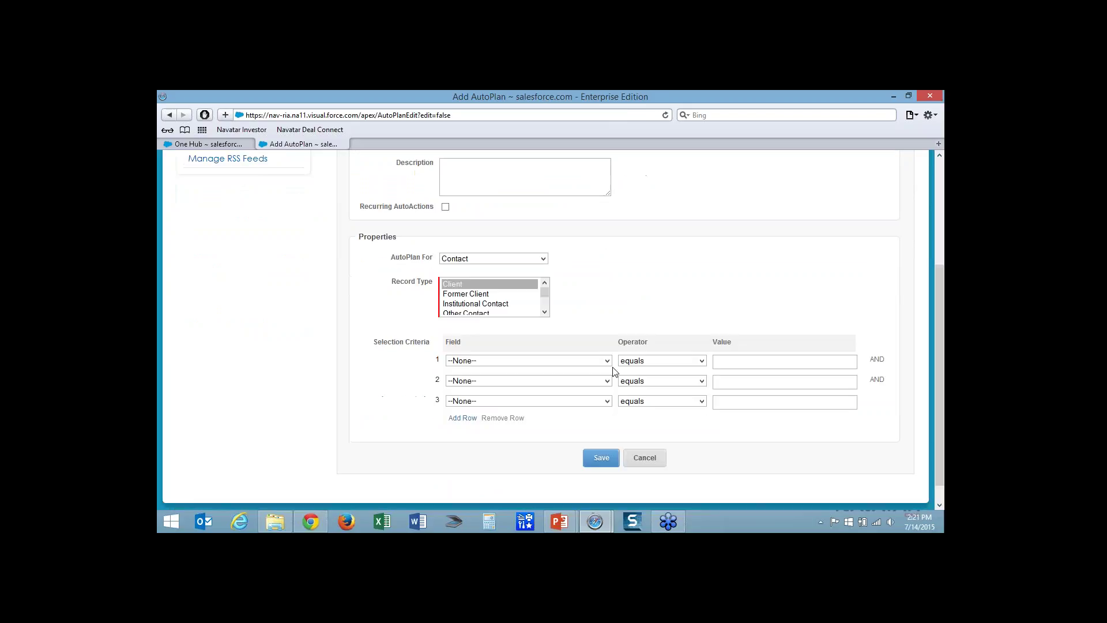
{"action": "left_click", "coordinate": [517, 285]}
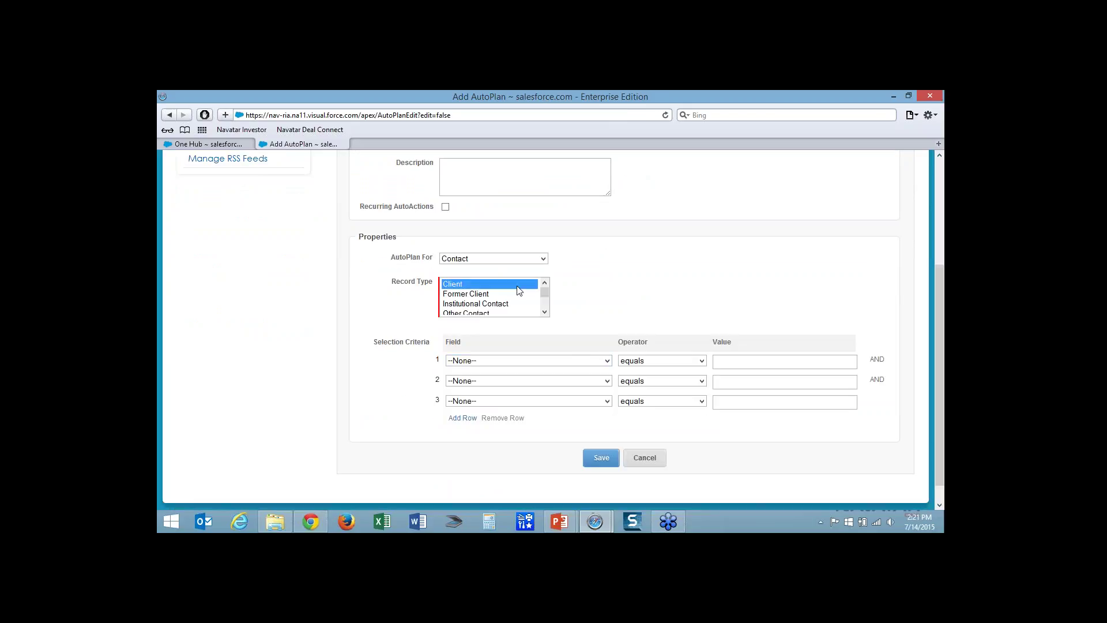
{"action": "left_click", "coordinate": [620, 333]}
Define the first selection criterion as Contact:Next Review Date less or equal 12/31/2015
{"action": "scroll", "coordinate": [620, 333], "scroll_direction": "down", "scroll_amount": 1}
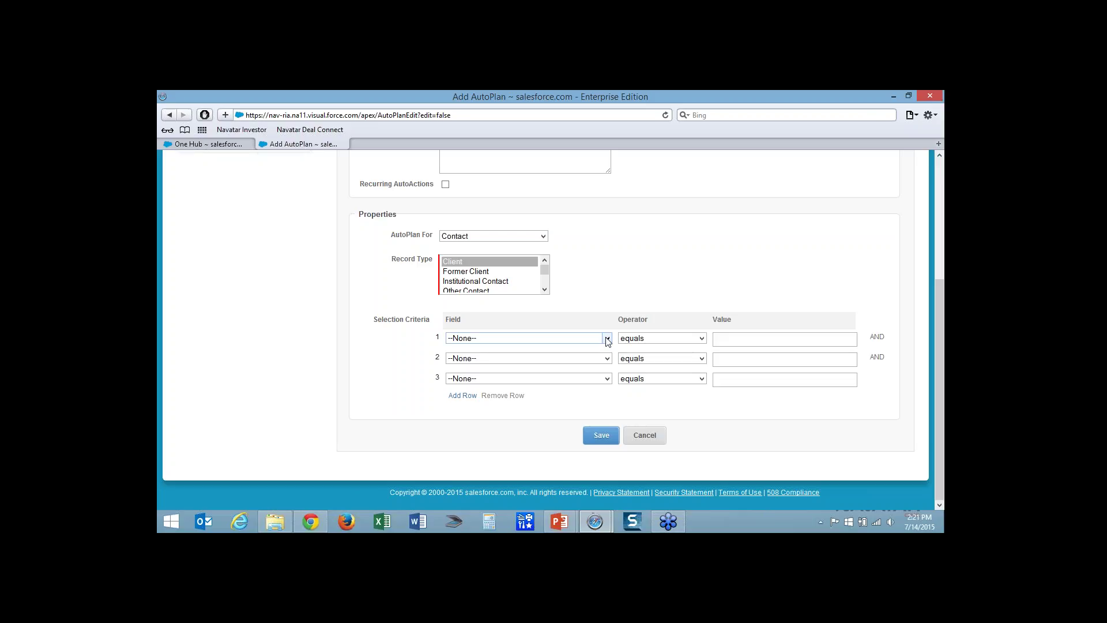
{"action": "left_click", "coordinate": [607, 339]}
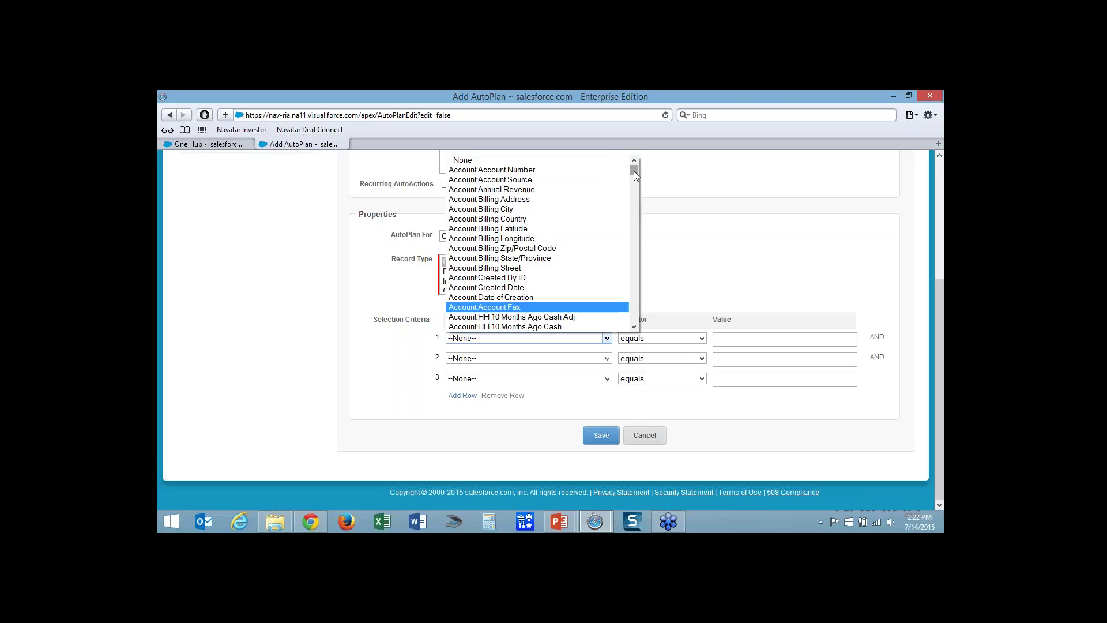
{"action": "left_click_drag", "start_coordinate": [634, 171], "coordinate": [631, 312]}
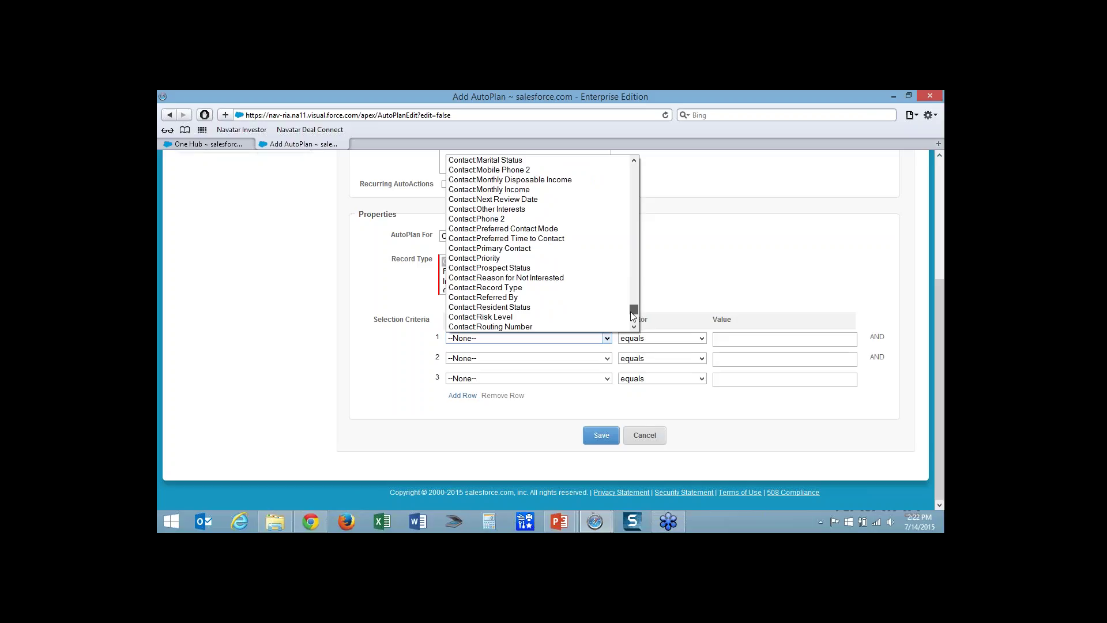
{"action": "left_click", "coordinate": [536, 200]}
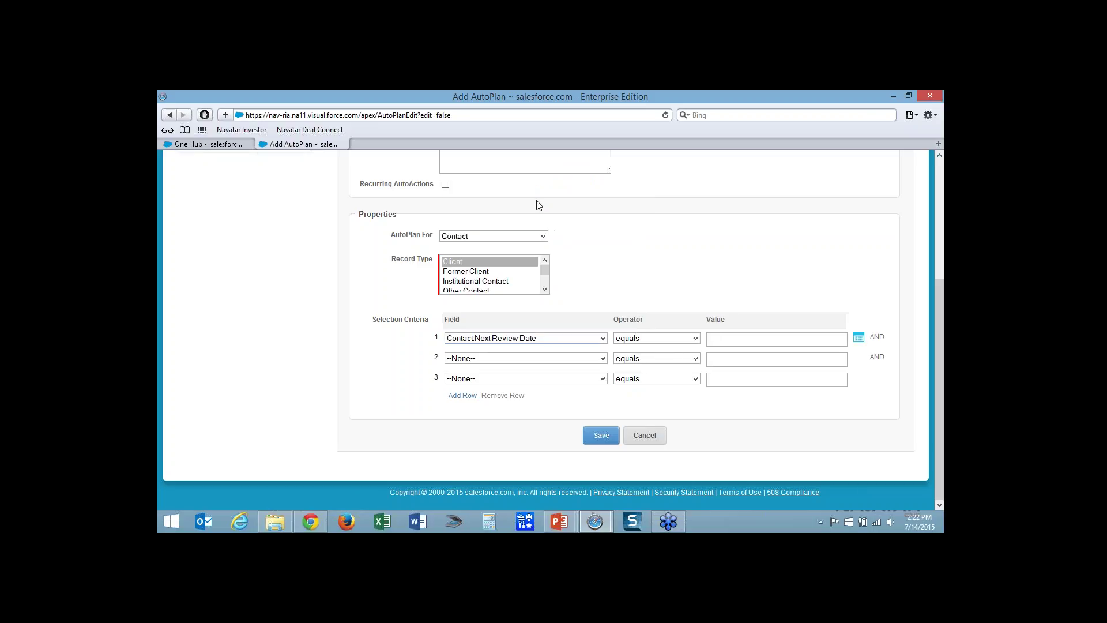
{"action": "left_click", "coordinate": [682, 338]}
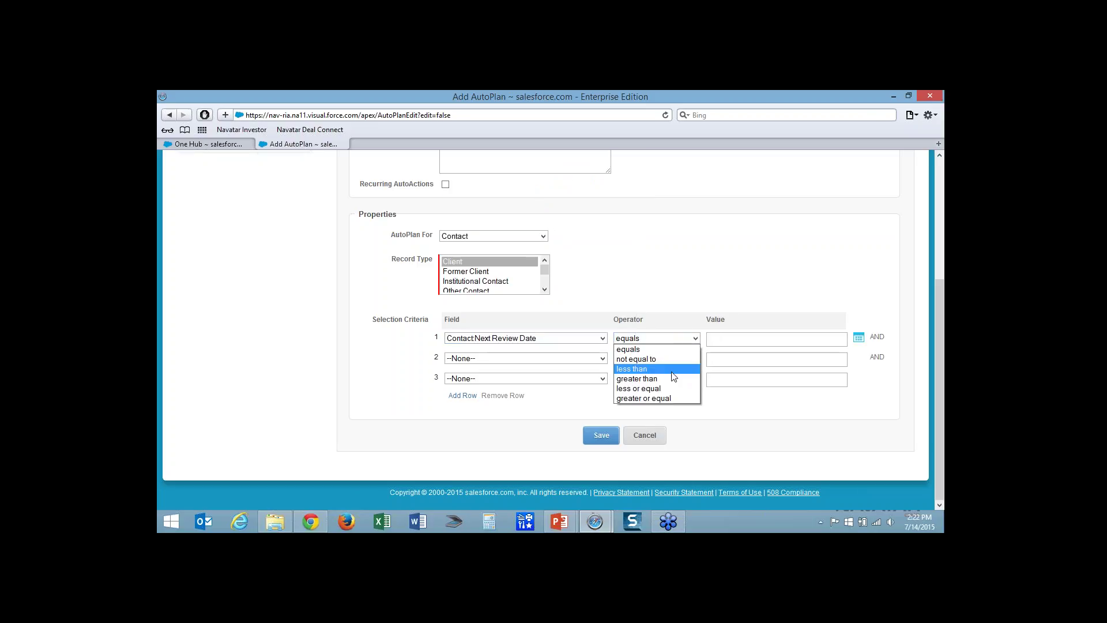
{"action": "left_click", "coordinate": [664, 388]}
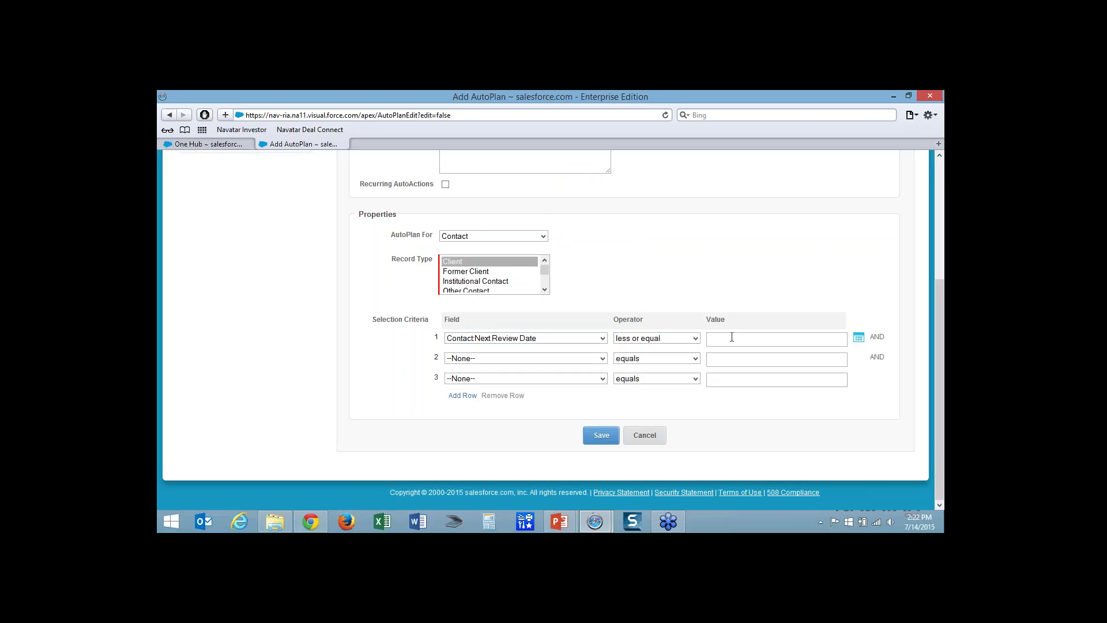
{"action": "left_click", "coordinate": [733, 336]}
{"action": "type", "text": "12/31/2015"}
Save the AutoPlan and agree to proceed with its selection criteria
{"action": "left_click", "coordinate": [602, 435]}
{"action": "left_click", "coordinate": [526, 359]}
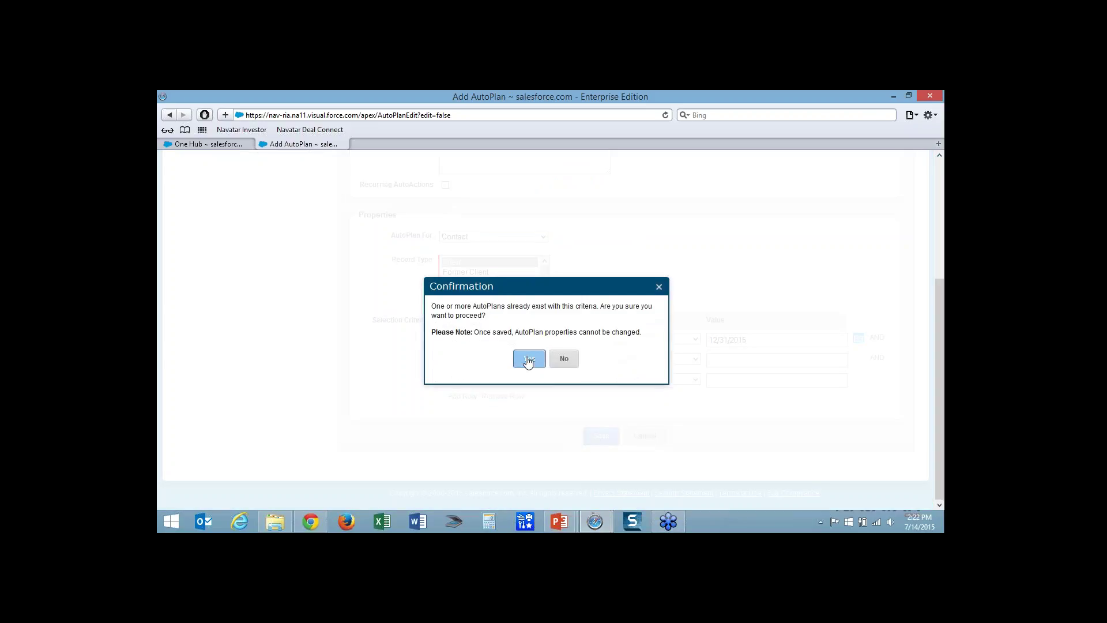
{"action": "left_click", "coordinate": [527, 359]}
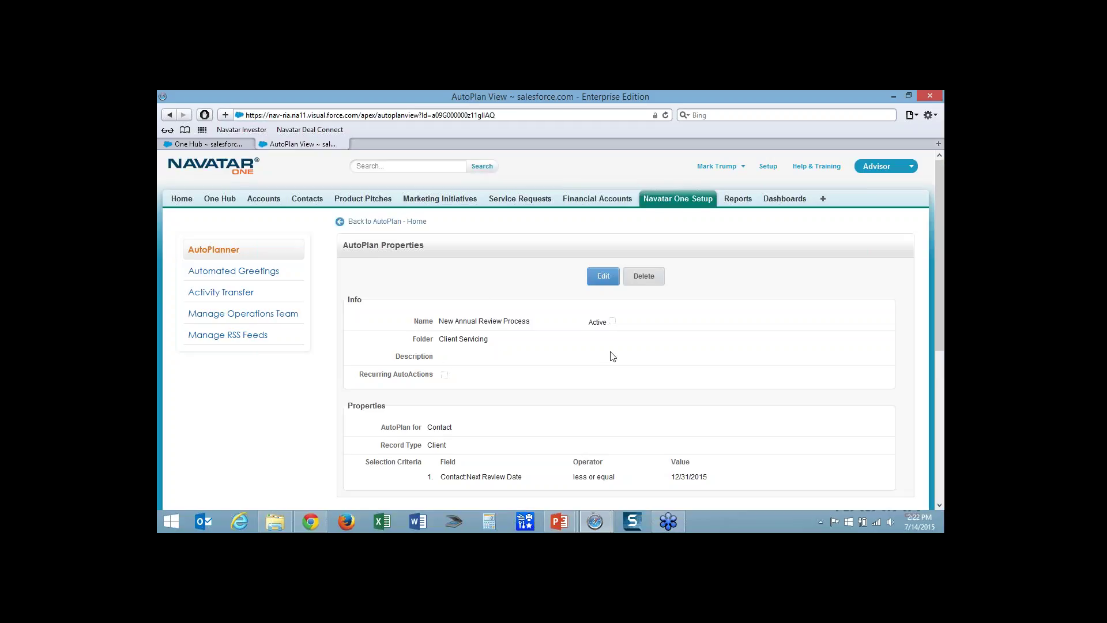
Add a Task AutoAction to the AutoPlan that applies to New & Existing Records and whose activity cannot be deleted
{"action": "scroll", "coordinate": [614, 356], "scroll_direction": "down", "scroll_amount": 1}
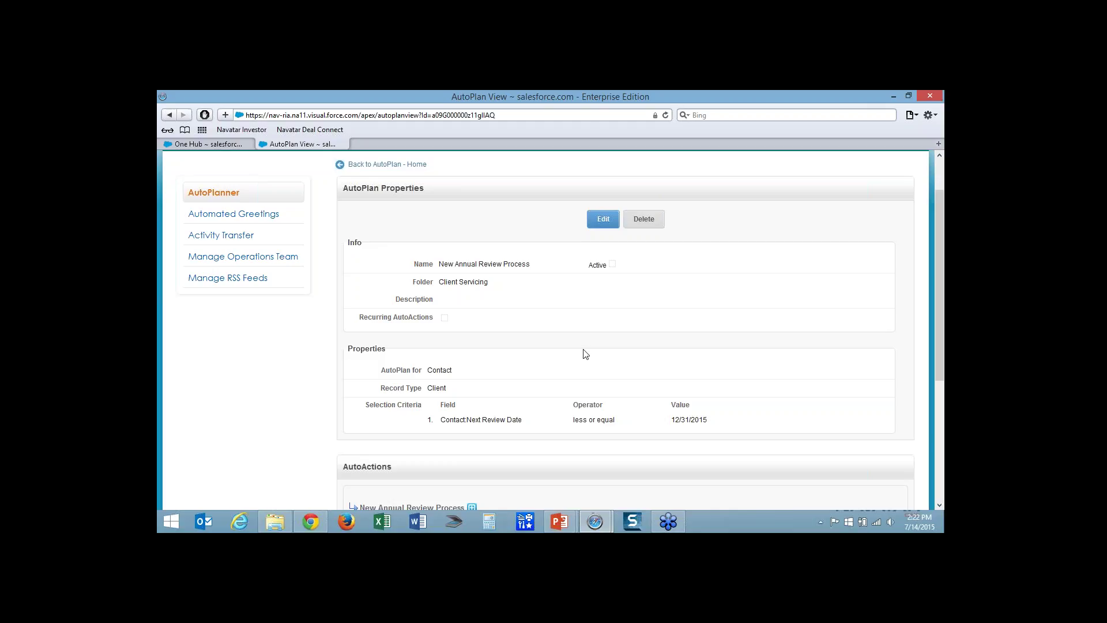
{"action": "scroll", "coordinate": [585, 354], "scroll_direction": "down", "scroll_amount": 2}
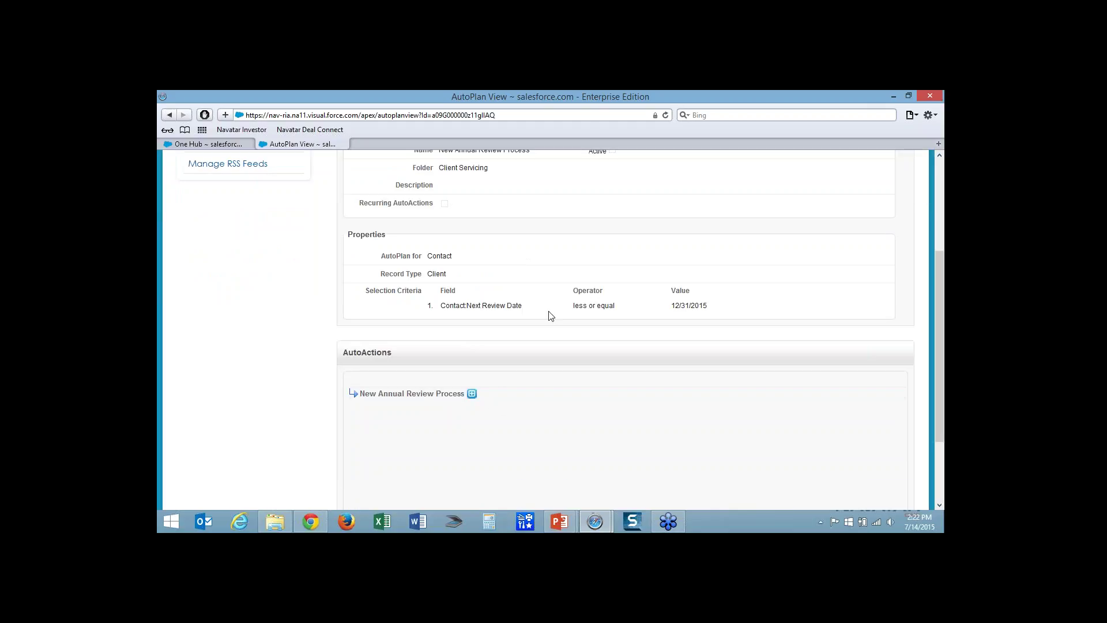
{"action": "left_click", "coordinate": [472, 394]}
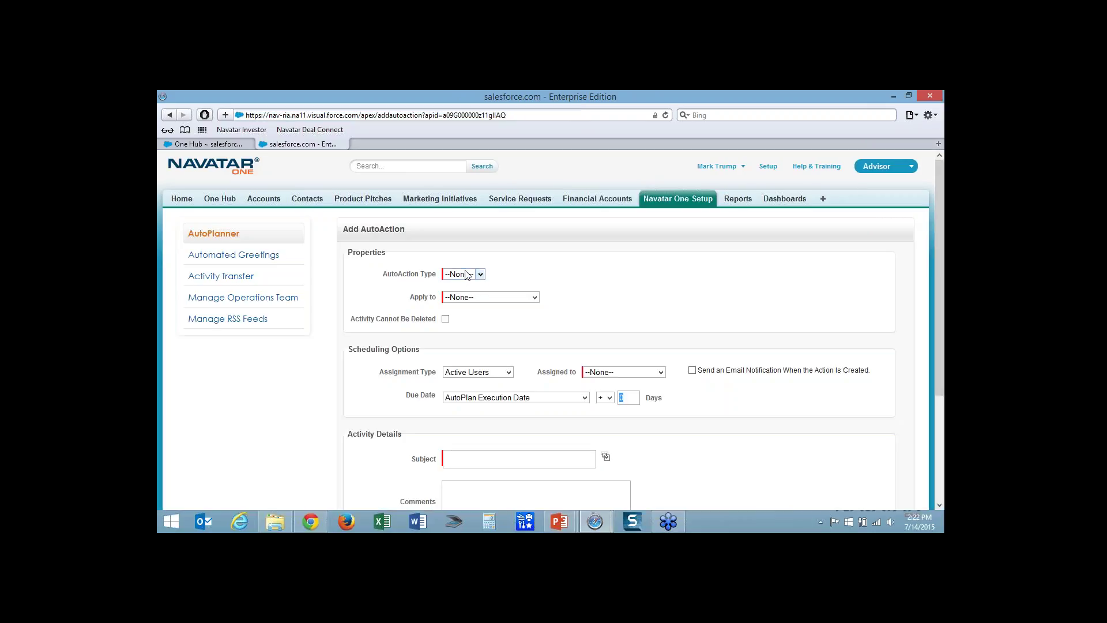
{"action": "left_click", "coordinate": [467, 275]}
{"action": "left_click", "coordinate": [456, 295]}
{"action": "left_click", "coordinate": [468, 298]}
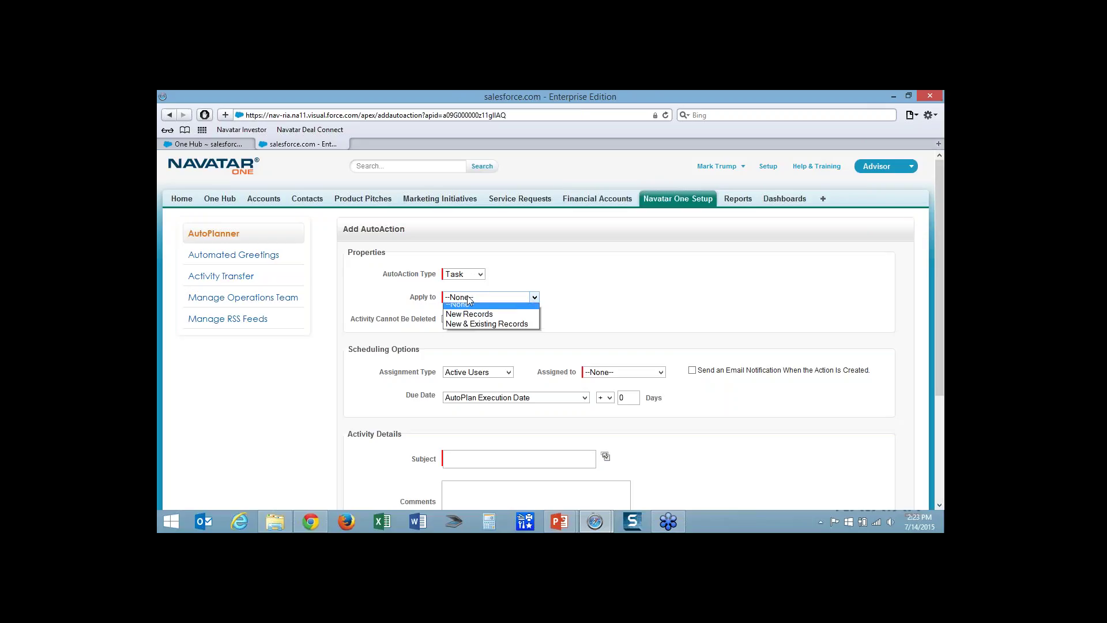
{"action": "left_click", "coordinate": [481, 328]}
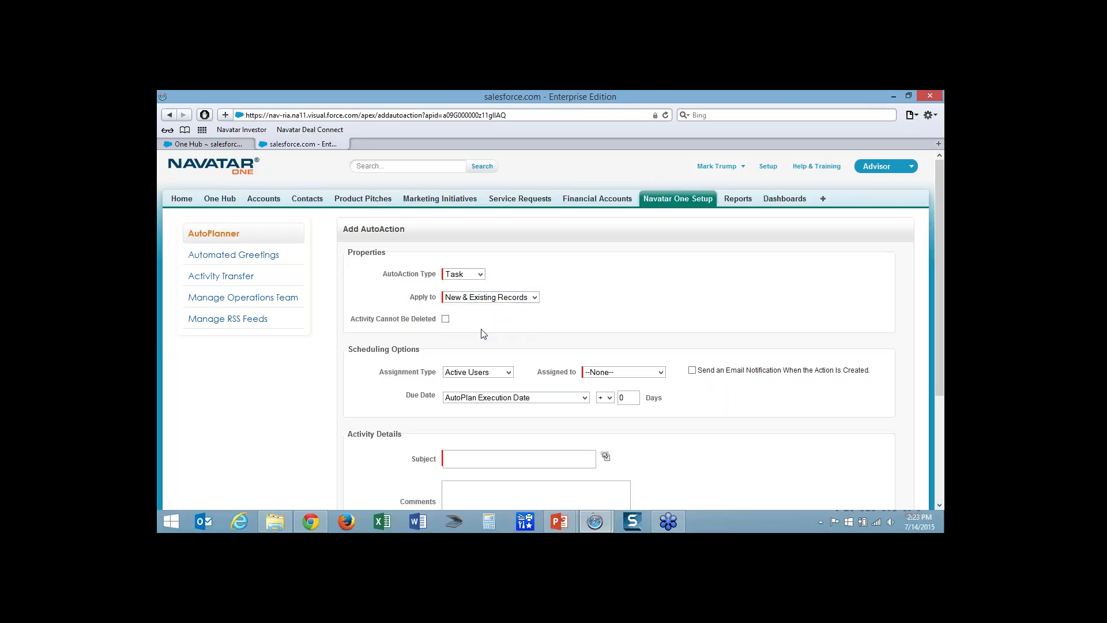
{"action": "left_click", "coordinate": [445, 320]}
Assign the task by Operations Role to the Financial Advisor
{"action": "scroll", "coordinate": [415, 375], "scroll_direction": "down", "scroll_amount": 1}
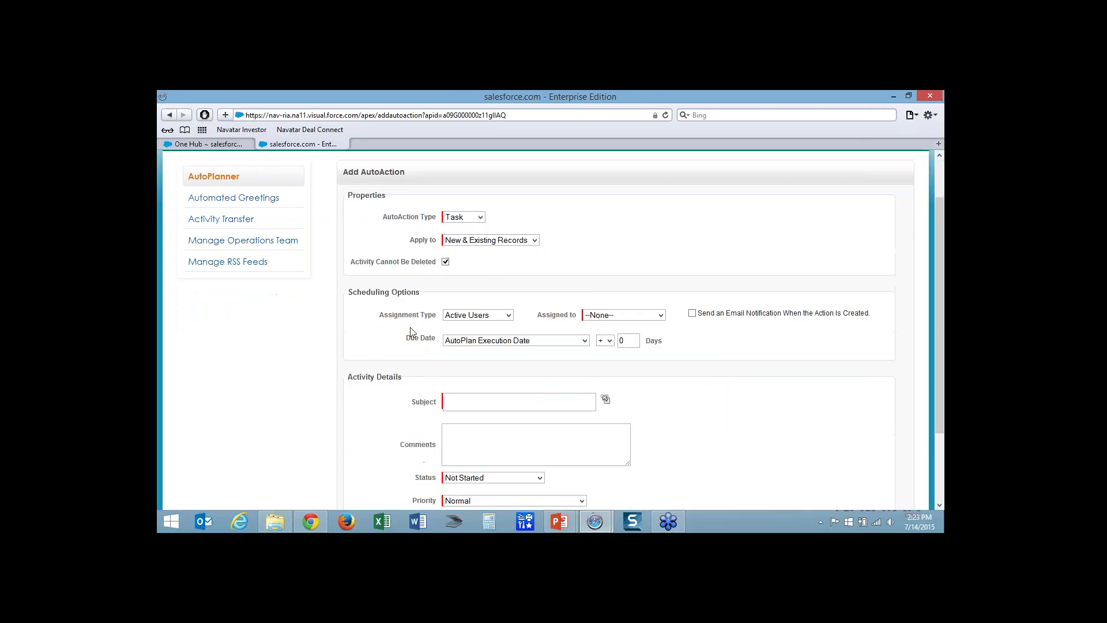
{"action": "scroll", "coordinate": [421, 338], "scroll_direction": "down", "scroll_amount": 1}
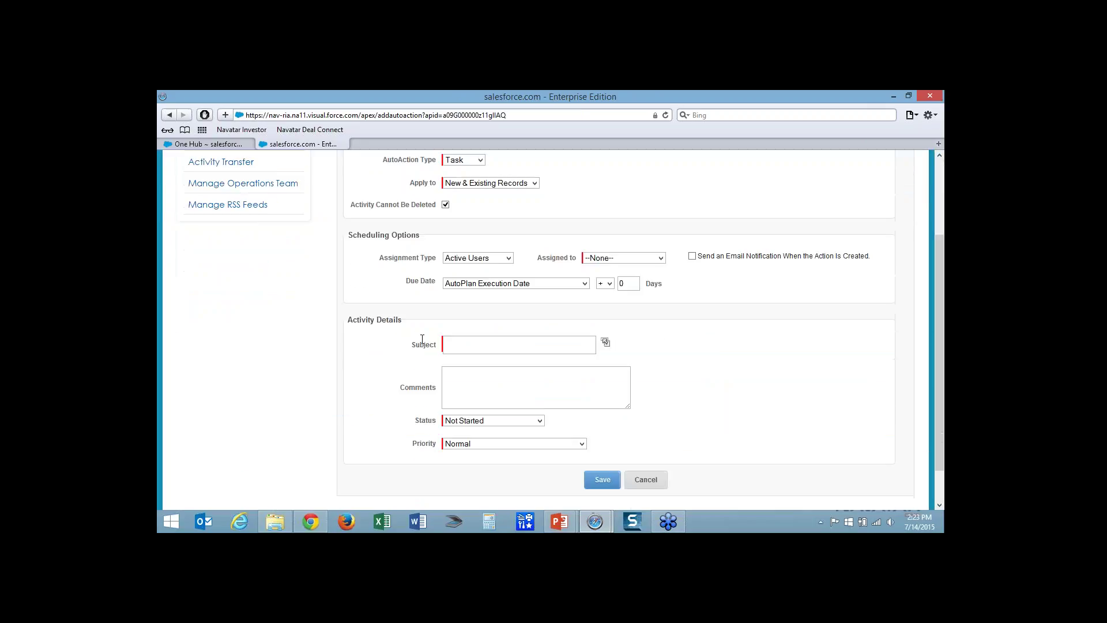
{"action": "left_click", "coordinate": [509, 259]}
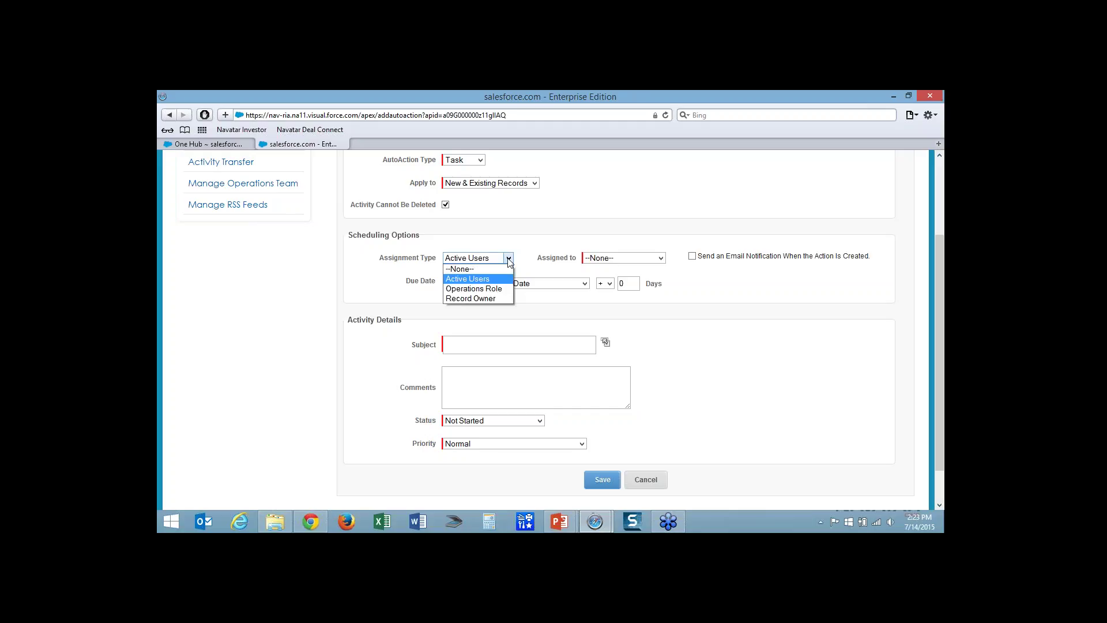
{"action": "left_click", "coordinate": [501, 289]}
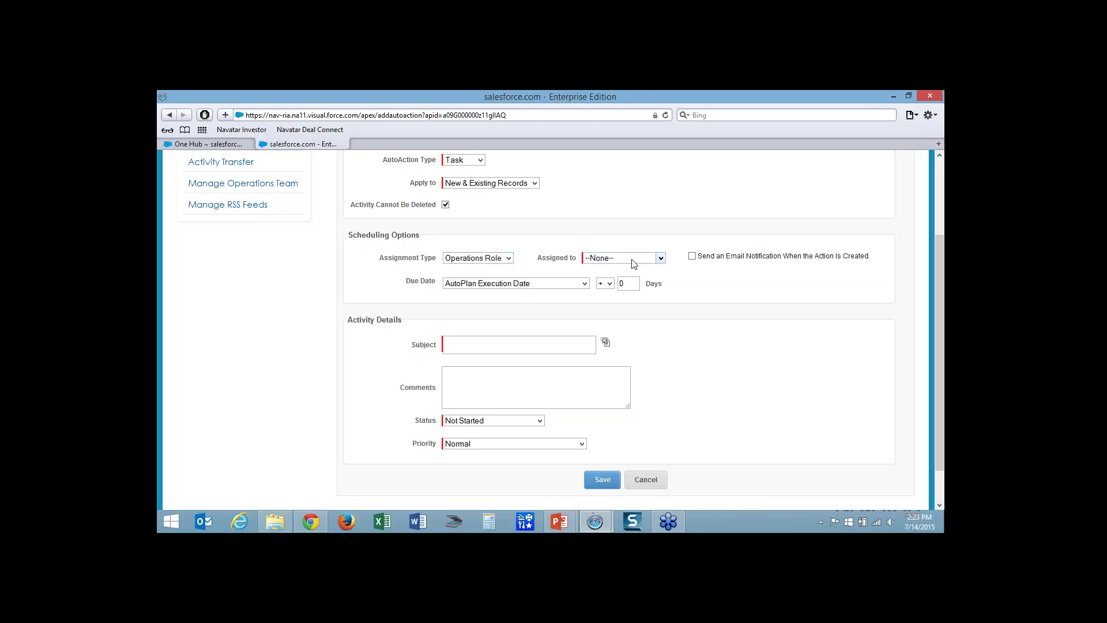
{"action": "left_click", "coordinate": [631, 258]}
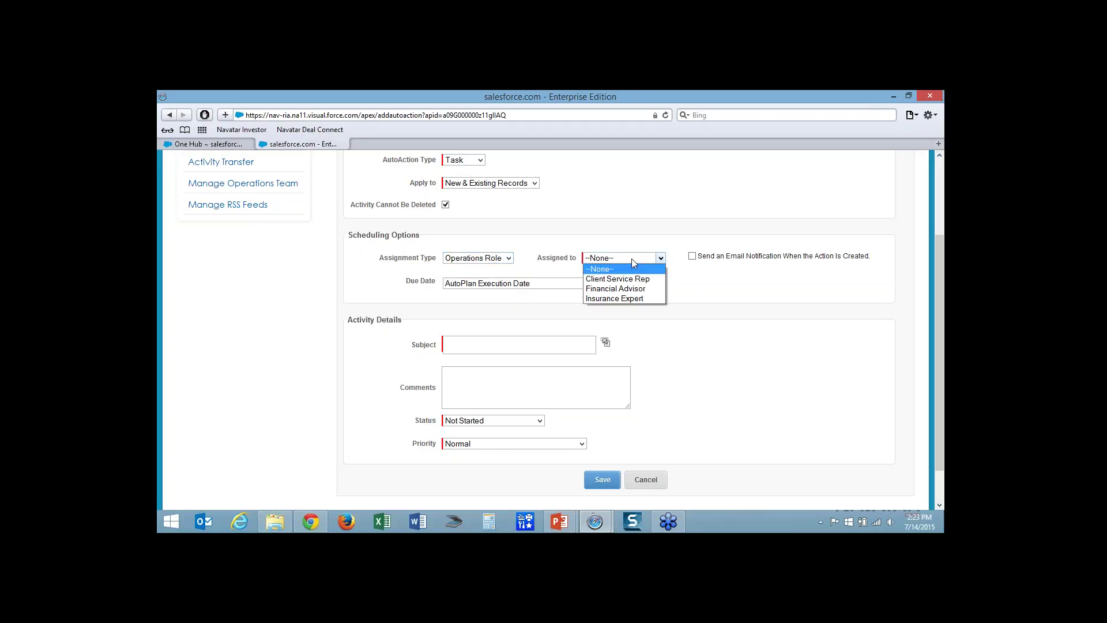
{"action": "left_click", "coordinate": [632, 292]}
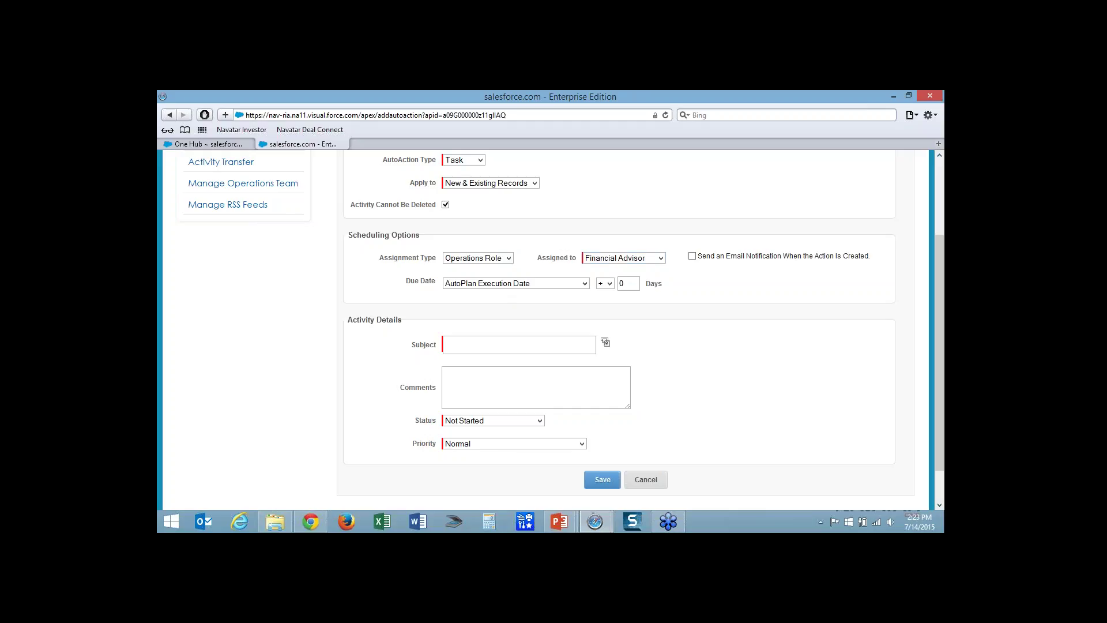
Set the task's due date to Next Review Date minus 30 days
{"action": "left_click", "coordinate": [584, 283]}
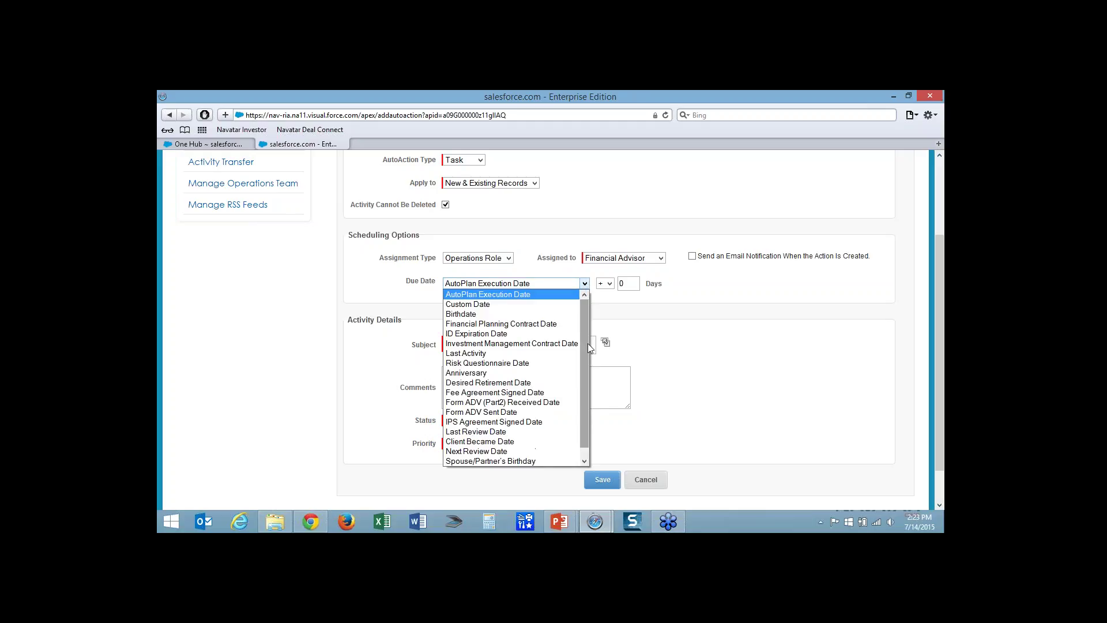
{"action": "left_click", "coordinate": [571, 451]}
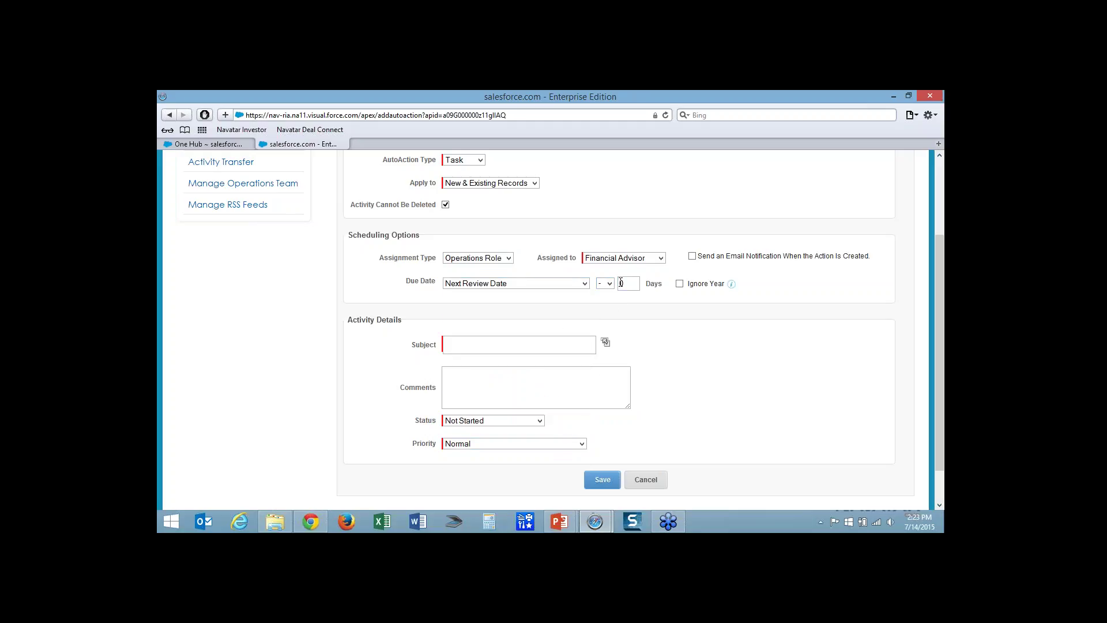
{"action": "left_click", "coordinate": [621, 283]}
{"action": "type", "text": "3"}
{"action": "double_click", "coordinate": [644, 316]}
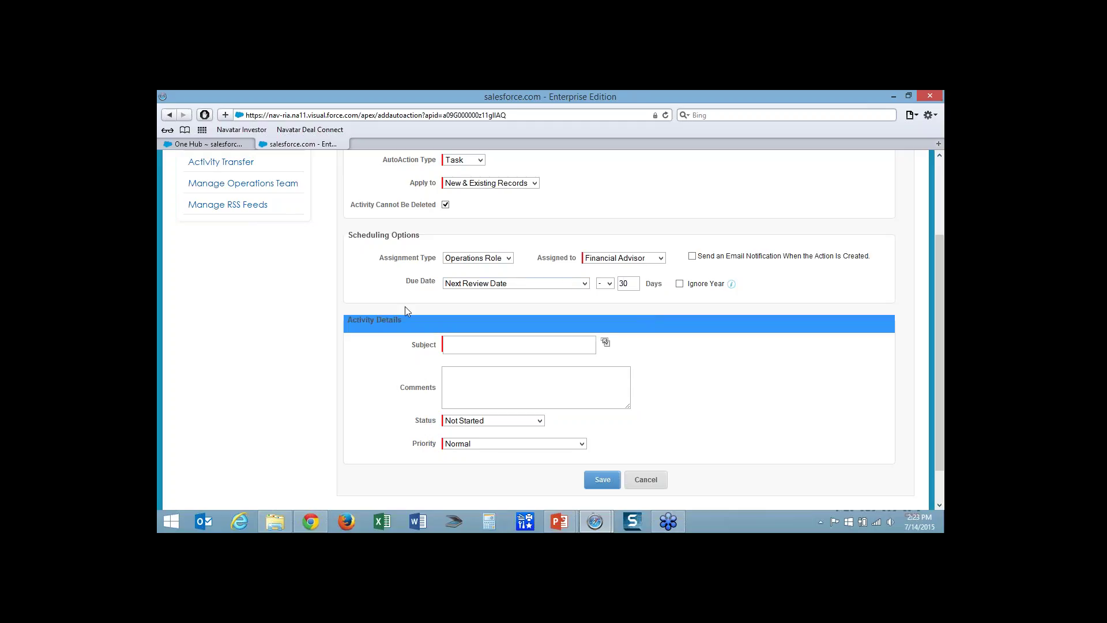
{"action": "left_click", "coordinate": [387, 319]}
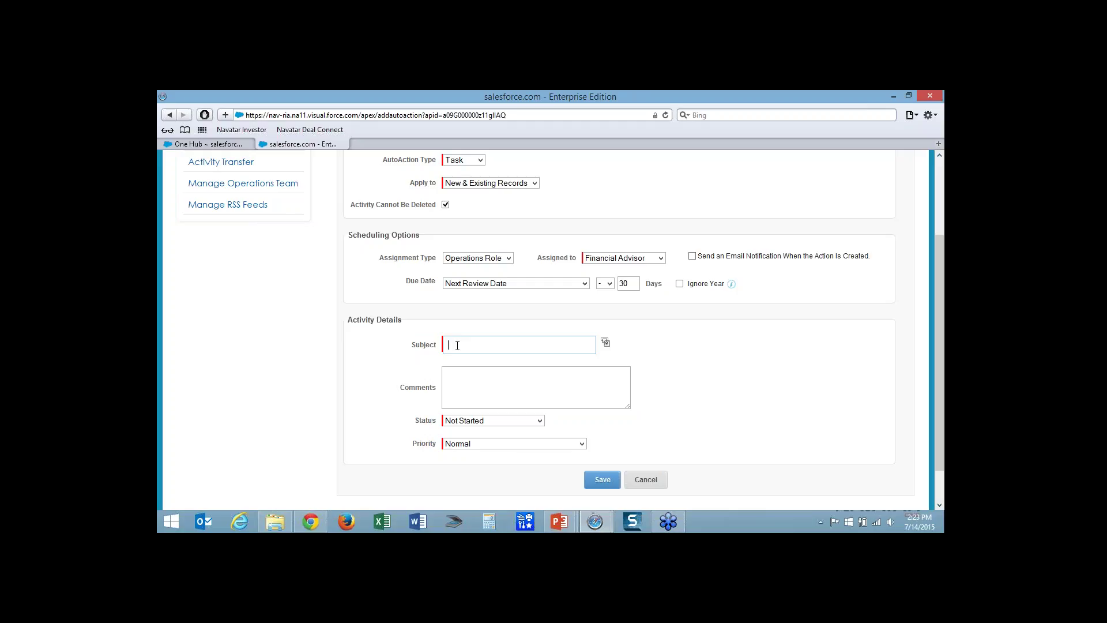
Enter the subject "Reach out to the client set up a meeting", save the AutoAction and agree to proceed
{"action": "type", "text": "Re"}
{"action": "type", "text": "acou"}
{"action": "type", "text": "h out"}
{"action": "type", "text": " to"}
{"action": "type", "text": " set"}
{"action": "type", "text": " the"}
{"action": "key", "text": "BackSpace"}
{"action": "key", "text": "BackSpace"}
{"action": "type", "text": "up a meeting"}
{"action": "left_click", "coordinate": [493, 346]}
{"action": "type", "text": "the client"}
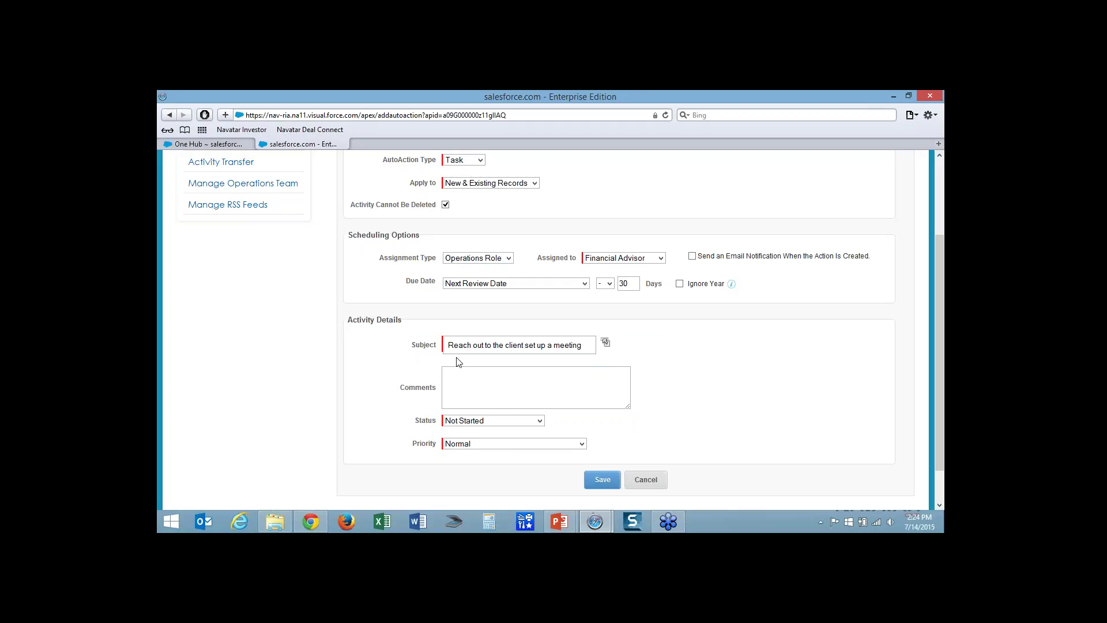
{"action": "left_click", "coordinate": [608, 486]}
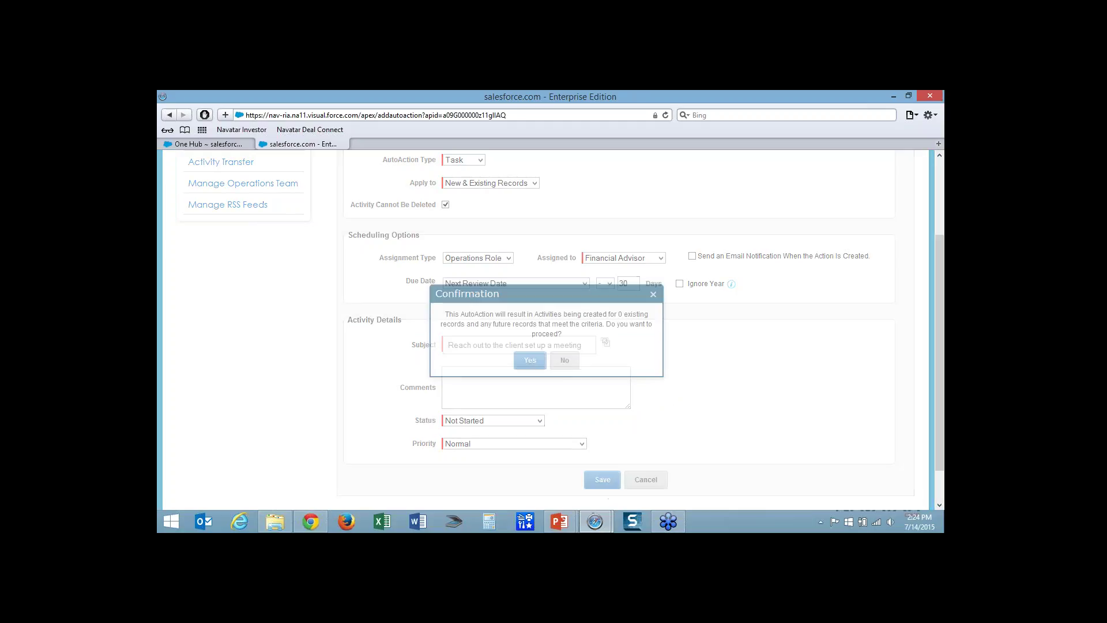
{"action": "left_click", "coordinate": [530, 361]}
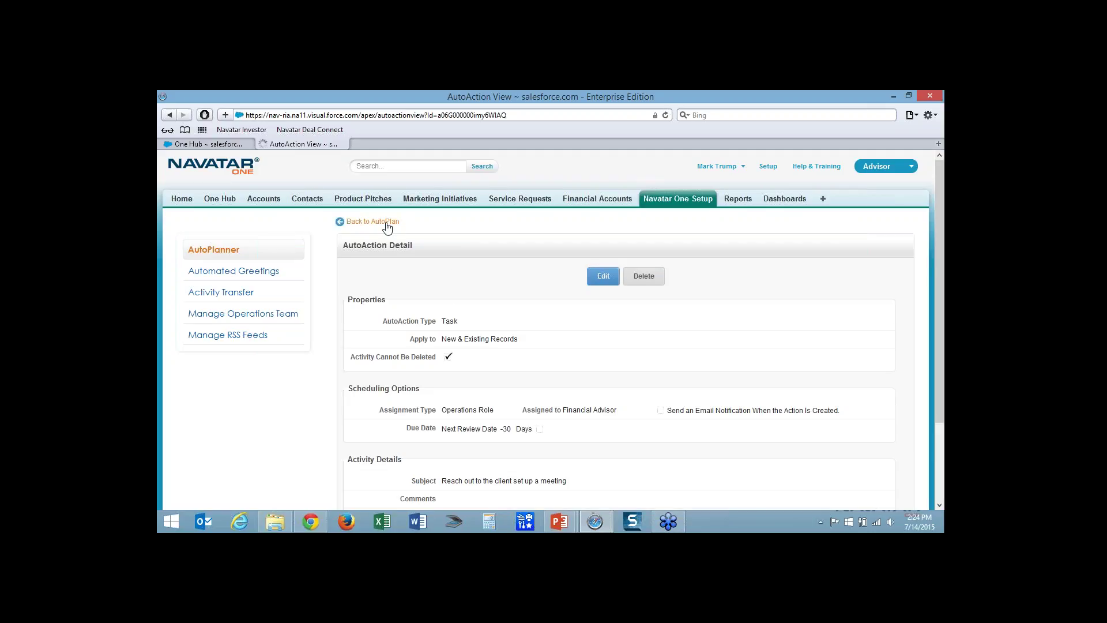
Return to the AutoPlan and add a child Task AutoAction under the client outreach task, marking its activity as not deletable
{"action": "left_click", "coordinate": [385, 223]}
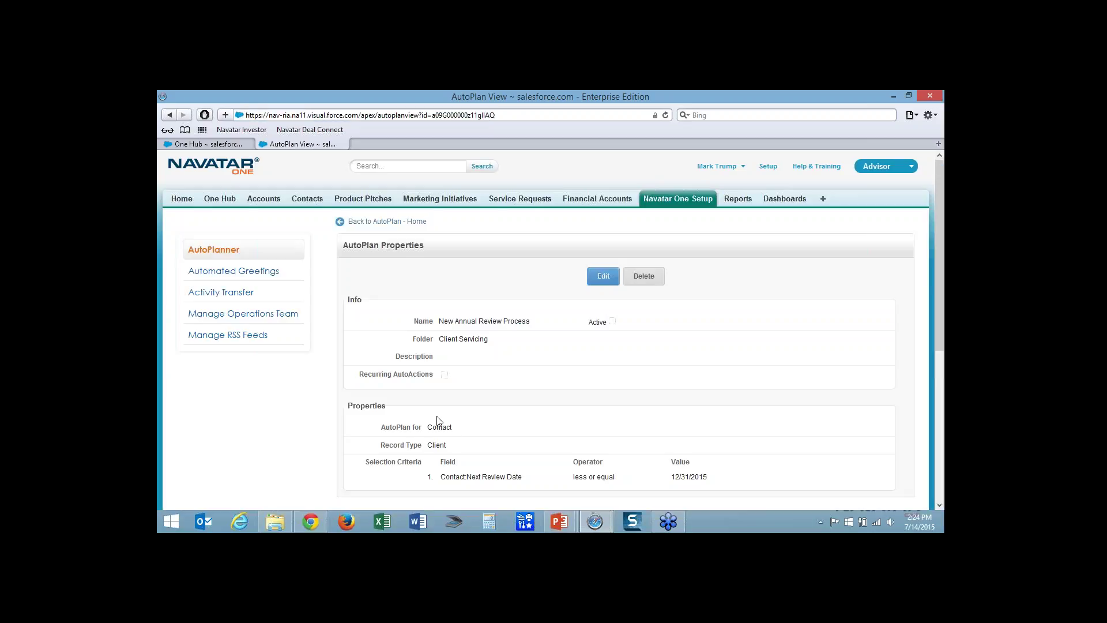
{"action": "scroll", "coordinate": [445, 345], "scroll_direction": "down", "scroll_amount": 3}
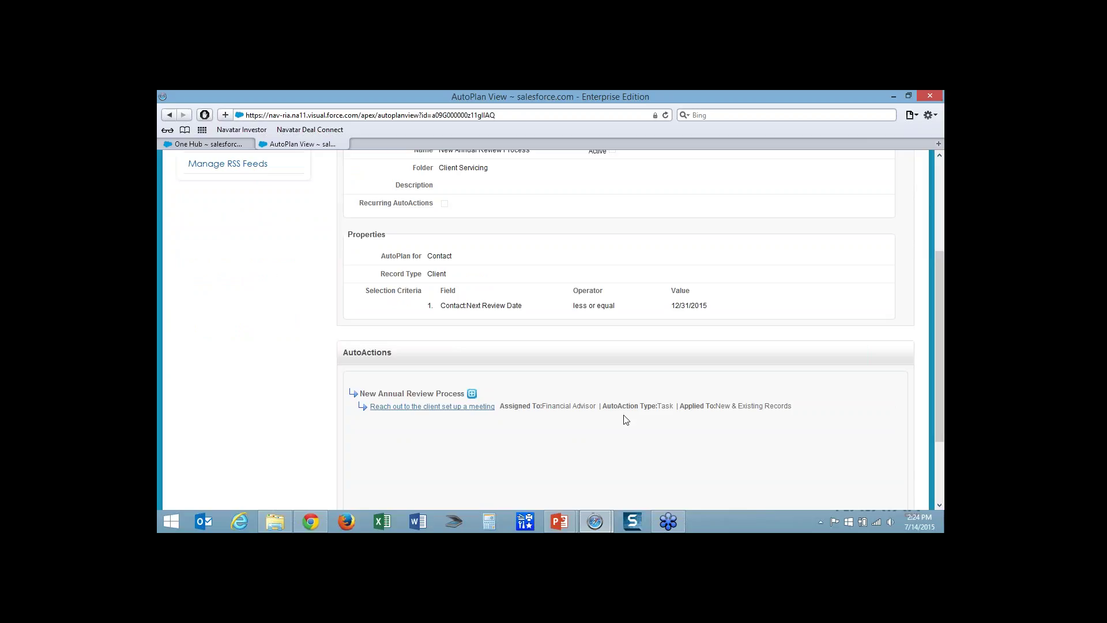
{"action": "mouse_move", "coordinate": [518, 413]}
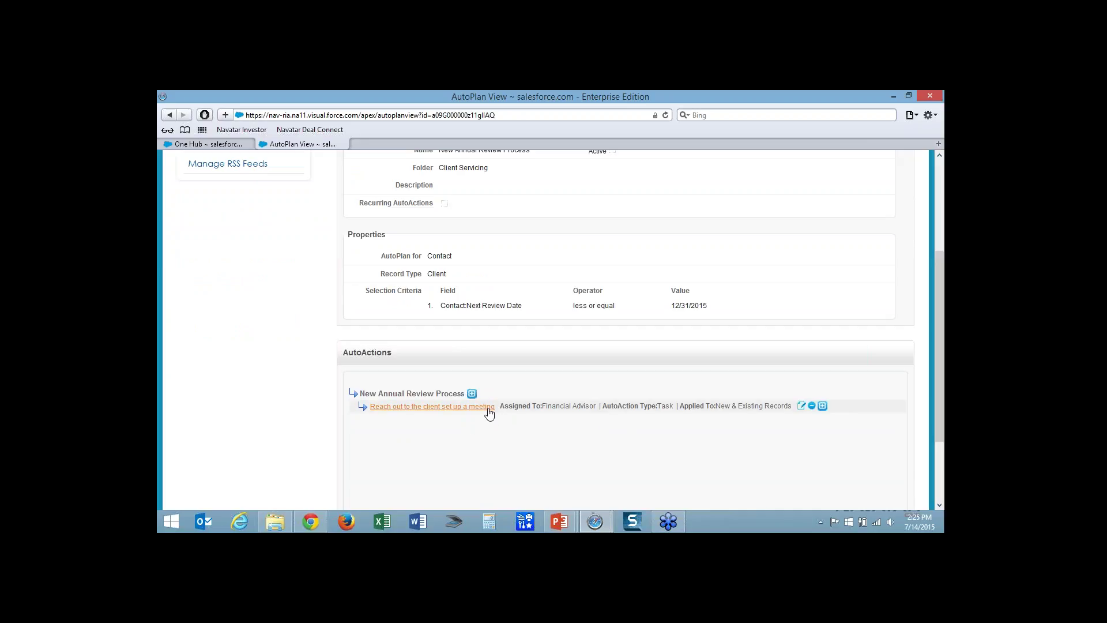
{"action": "left_click", "coordinate": [823, 407]}
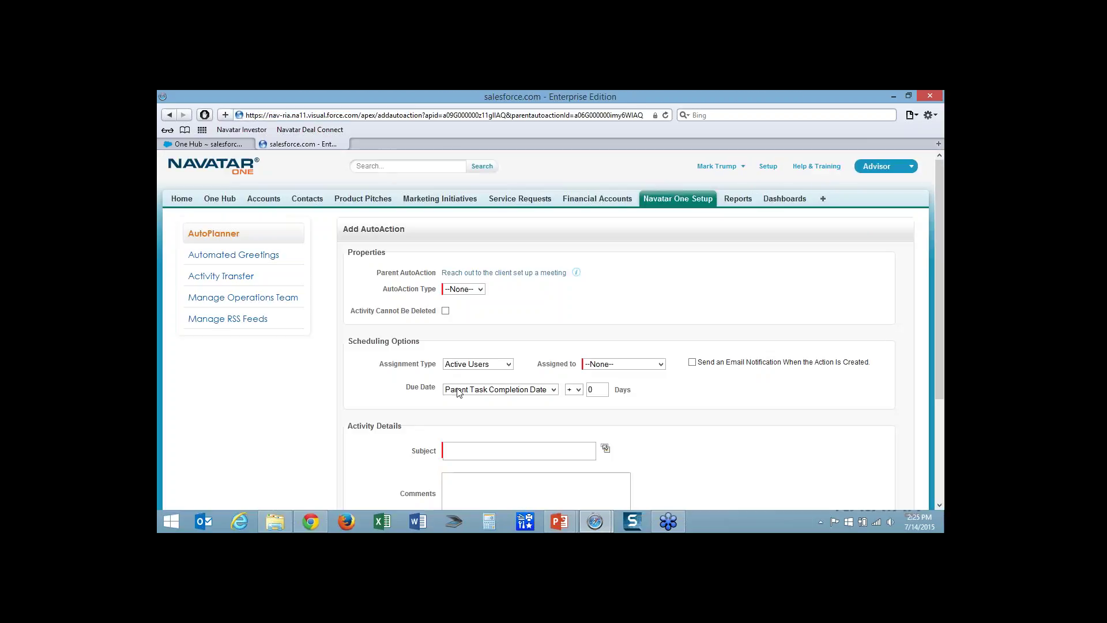
{"action": "left_click", "coordinate": [470, 290]}
{"action": "left_click", "coordinate": [446, 311]}
Assign the child task to the first listed active user, due at Parent Task Completion Date plus 1 day
{"action": "left_click", "coordinate": [648, 364]}
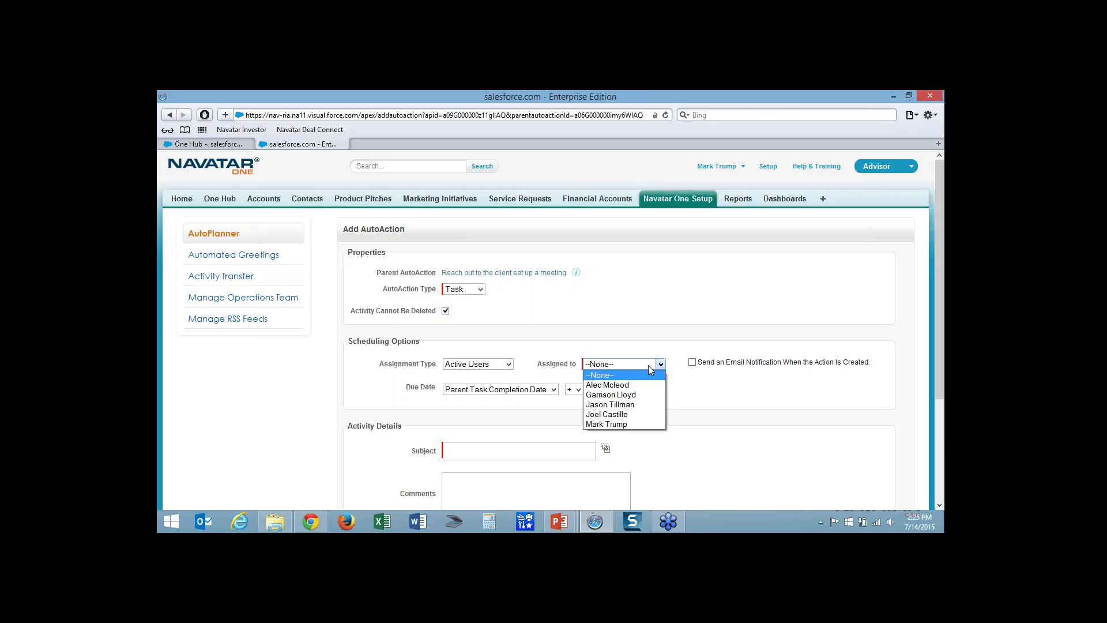
{"action": "left_click", "coordinate": [613, 384]}
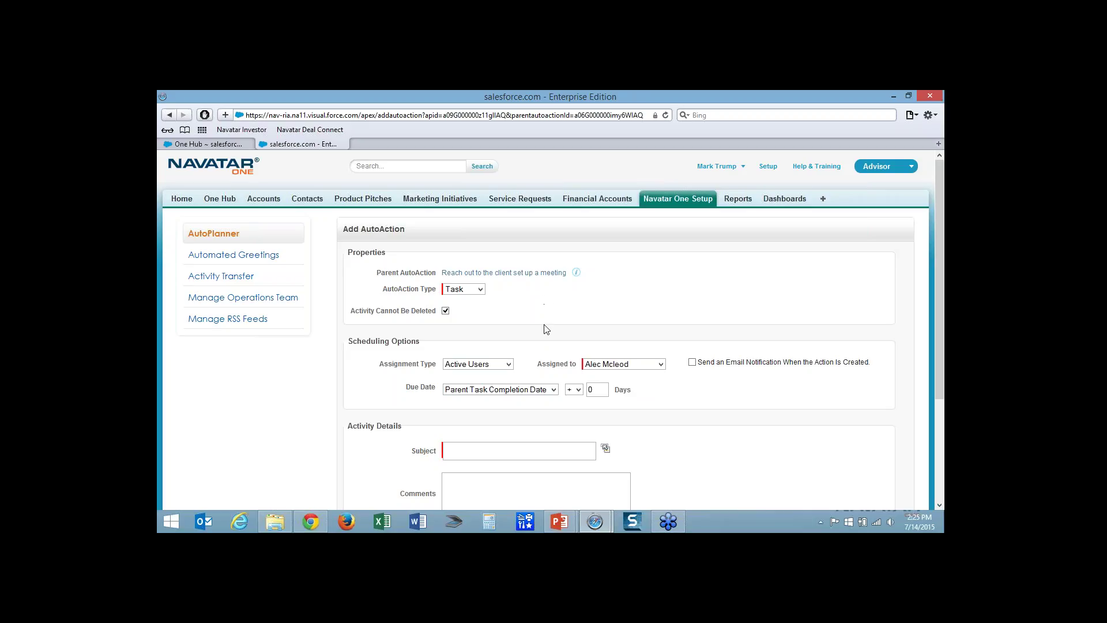
{"action": "left_click", "coordinate": [594, 391]}
Enter the subject "Send a meeting agenda", save the child AutoAction and agree to proceed
{"action": "left_click", "coordinate": [542, 448]}
{"action": "scroll", "coordinate": [749, 464], "scroll_direction": "down", "scroll_amount": 5}
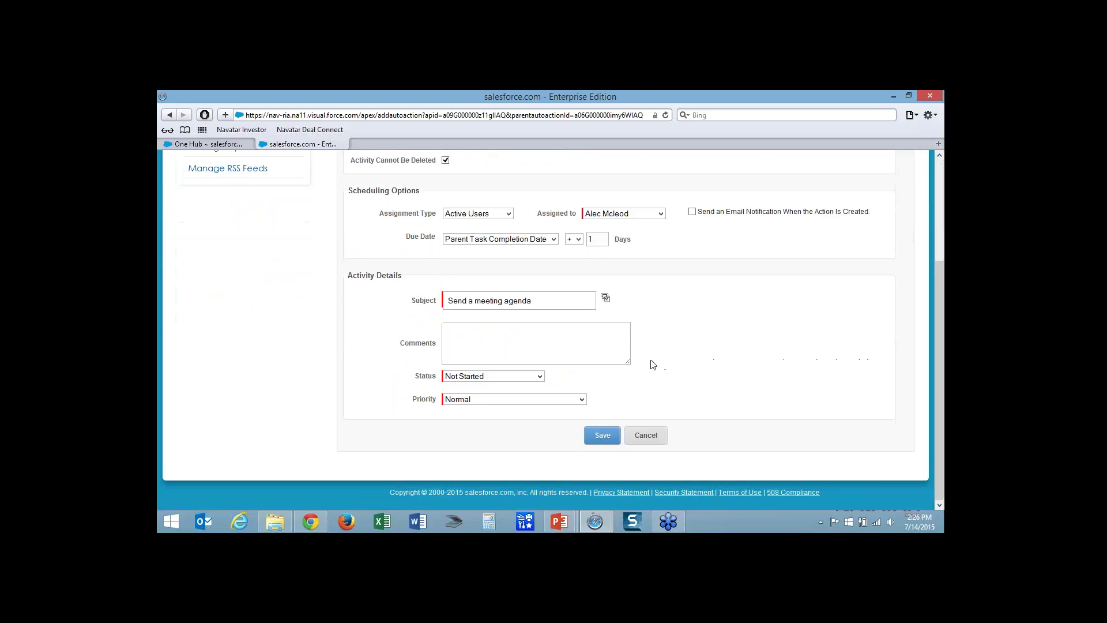
{"action": "left_click", "coordinate": [601, 435]}
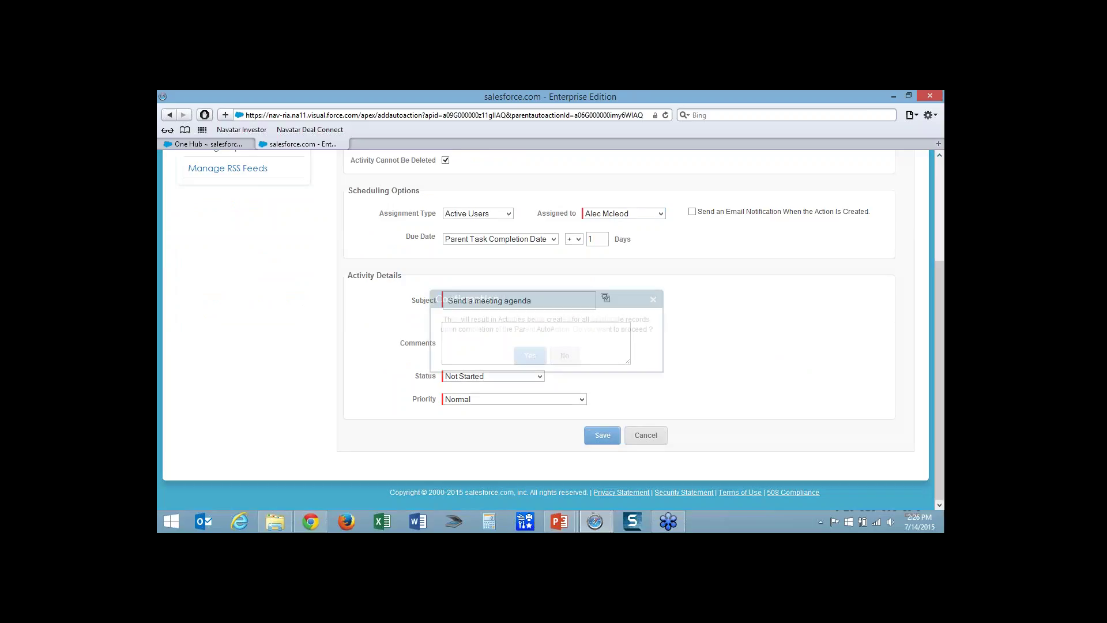
{"action": "left_click", "coordinate": [529, 357]}
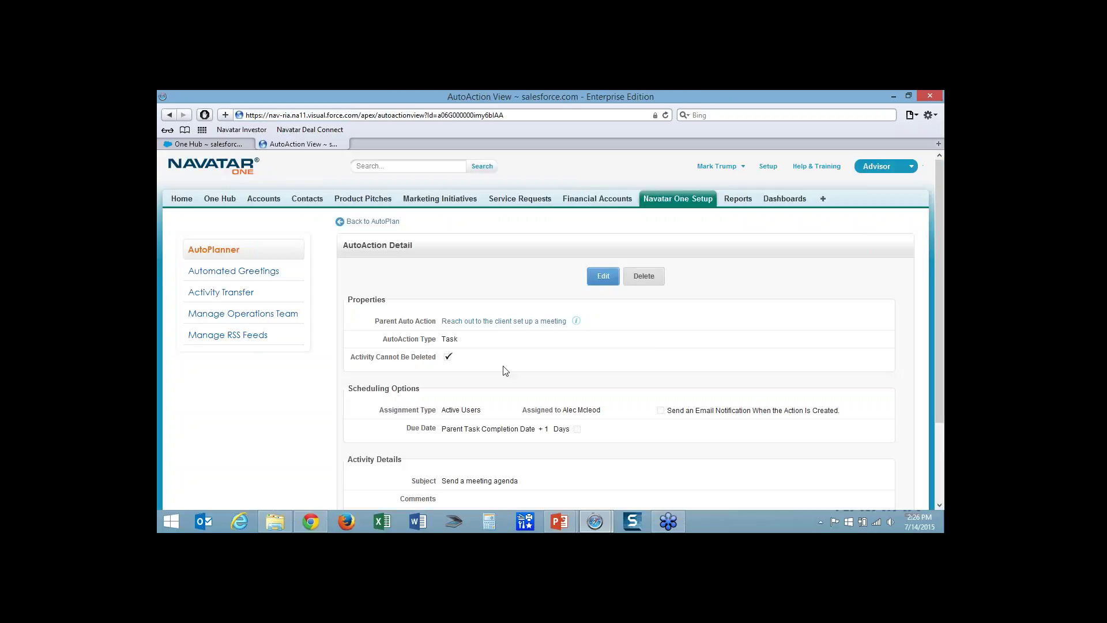
Review the saved agenda task's details, then go back to the AutoPlan and check its AutoActions hierarchy
{"action": "scroll", "coordinate": [560, 373], "scroll_direction": "down", "scroll_amount": 3}
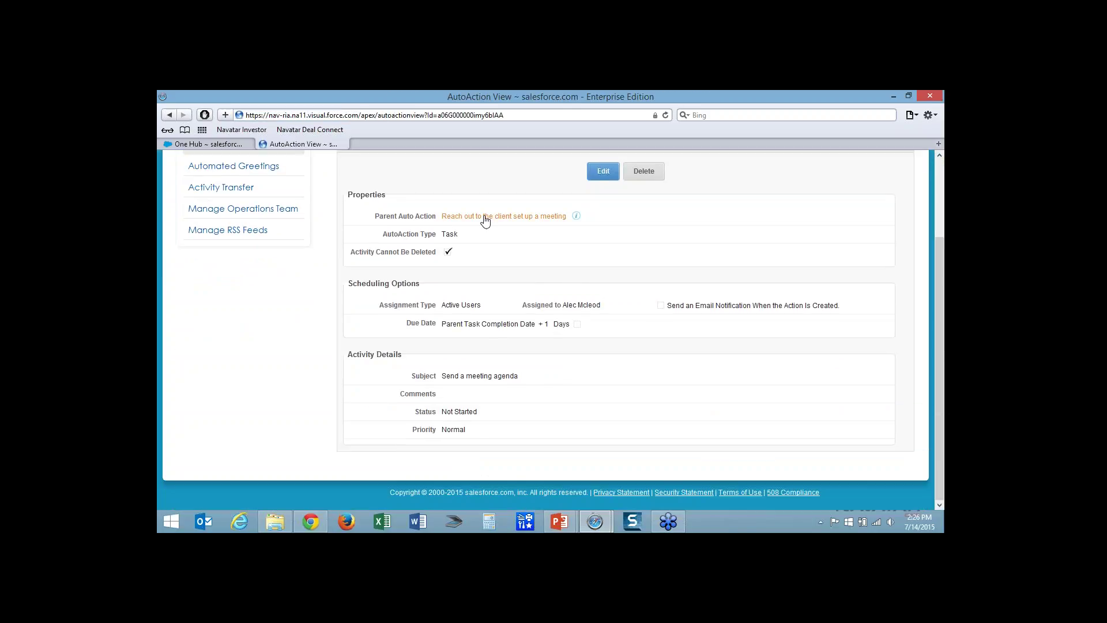
{"action": "scroll", "coordinate": [459, 236], "scroll_direction": "up", "scroll_amount": 3}
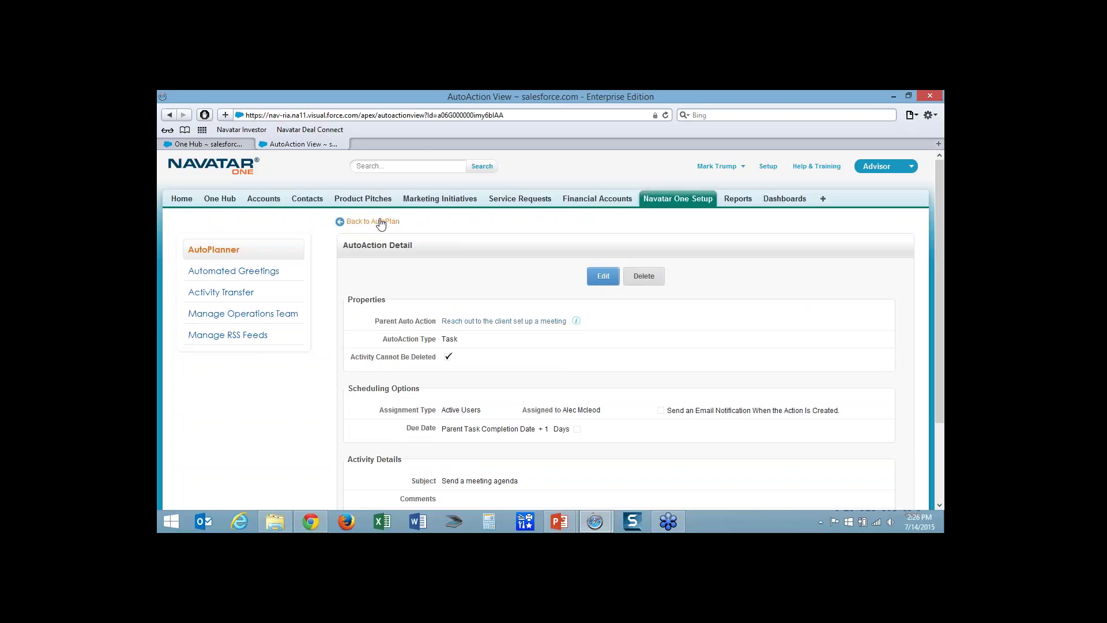
{"action": "left_click", "coordinate": [380, 223]}
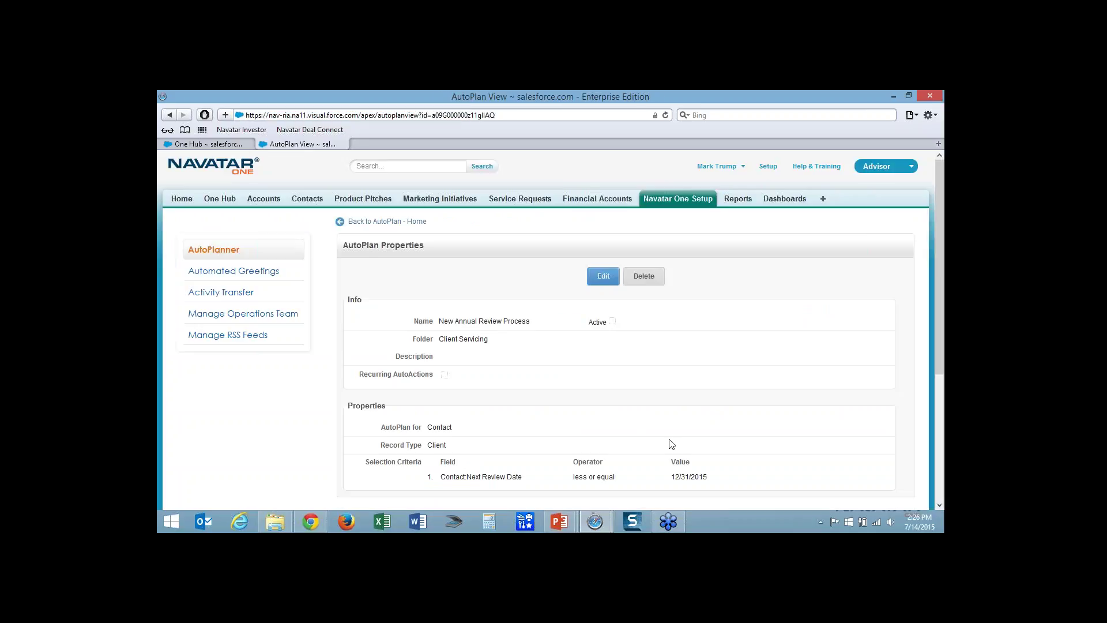
{"action": "scroll", "coordinate": [726, 454], "scroll_direction": "down", "scroll_amount": 1}
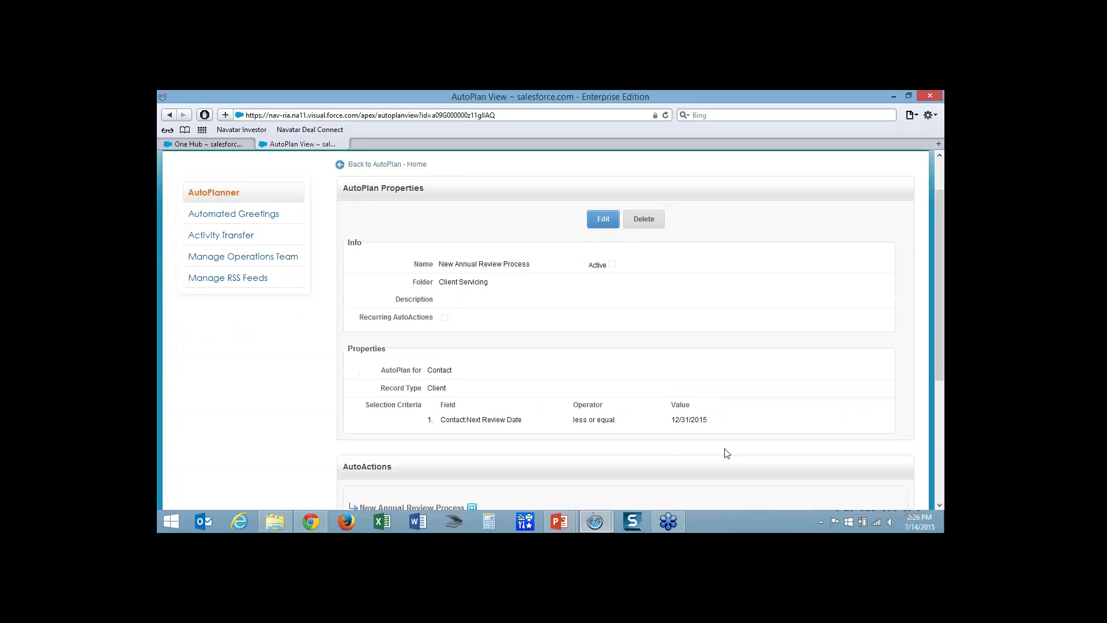
{"action": "scroll", "coordinate": [727, 453], "scroll_direction": "down", "scroll_amount": 1}
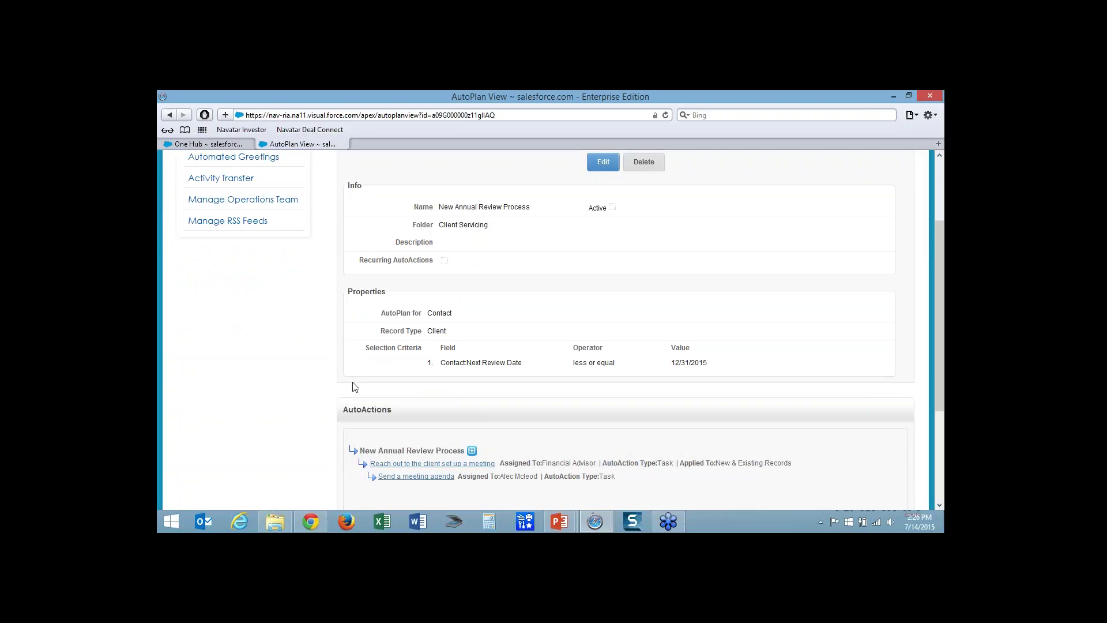
{"action": "scroll", "coordinate": [374, 362], "scroll_direction": "up", "scroll_amount": 2}
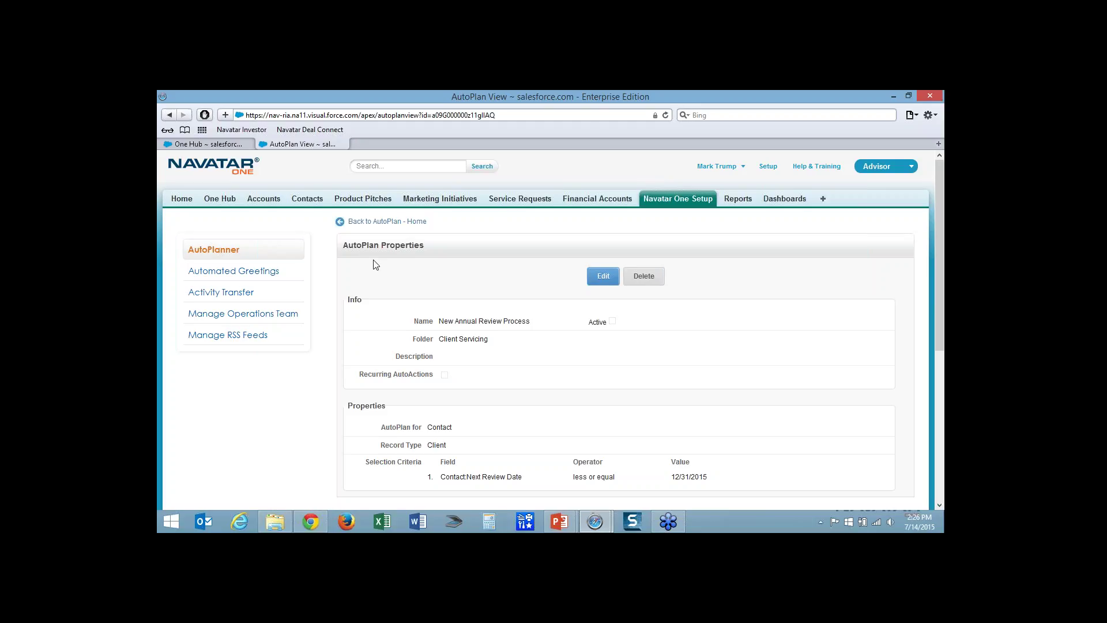
Open the existing Annual Review Meeting AutoPlan from AutoPlan Home and examine its chain of AutoActions and properties
{"action": "left_click", "coordinate": [384, 222]}
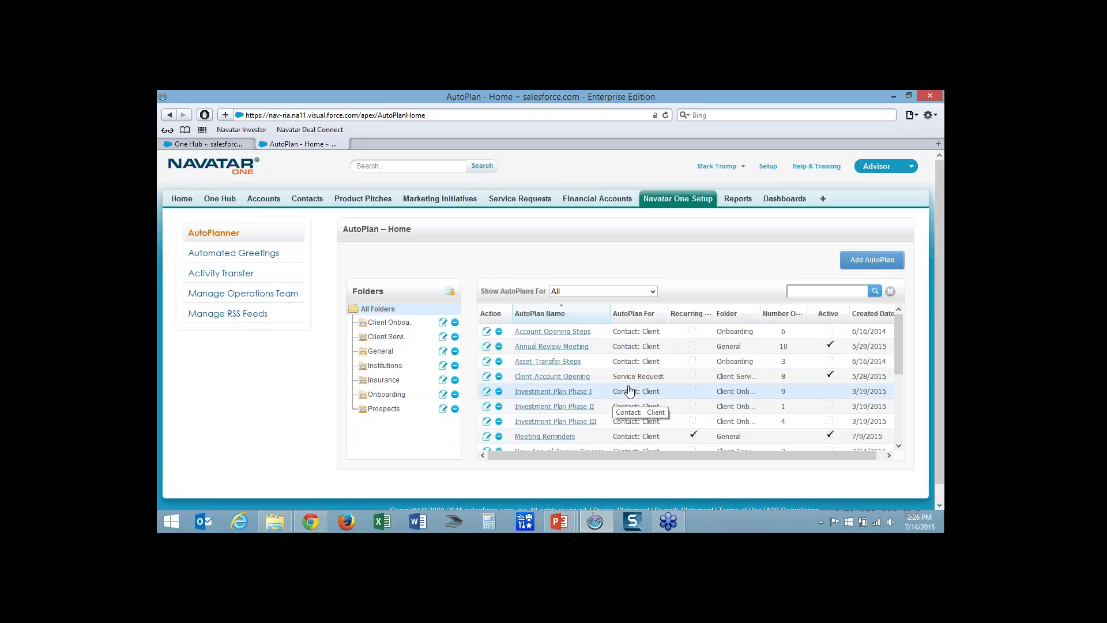
{"action": "left_click", "coordinate": [543, 348]}
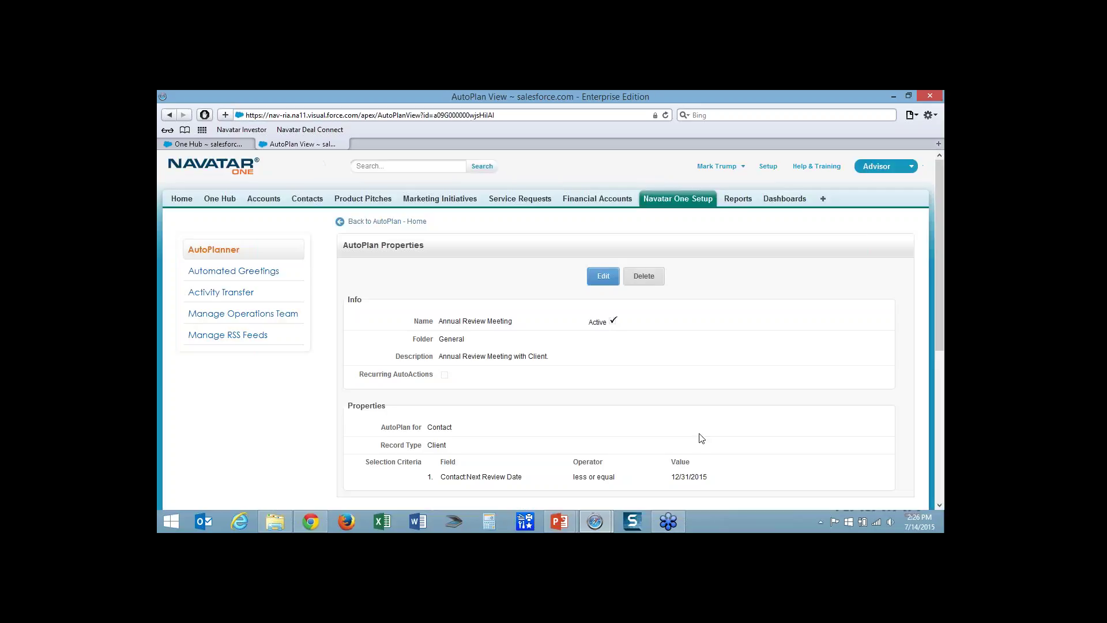
{"action": "scroll", "coordinate": [788, 415], "scroll_direction": "down", "scroll_amount": 2}
{"action": "scroll", "coordinate": [791, 419], "scroll_direction": "down", "scroll_amount": 3}
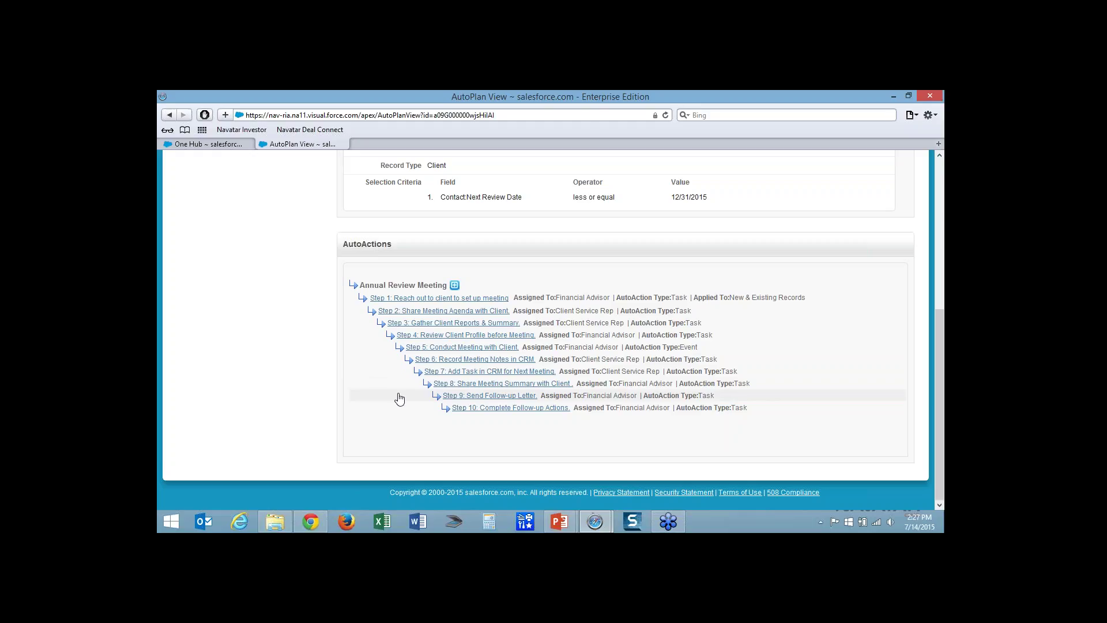
{"action": "scroll", "coordinate": [331, 305], "scroll_direction": "up", "scroll_amount": 4}
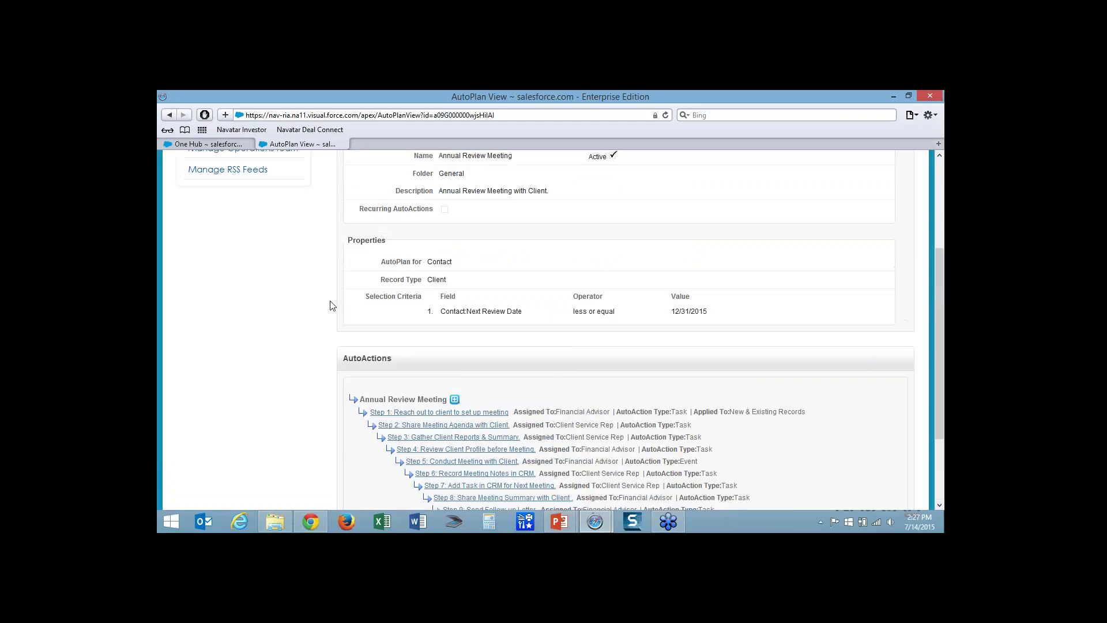
{"action": "scroll", "coordinate": [330, 306], "scroll_direction": "up", "scroll_amount": 1}
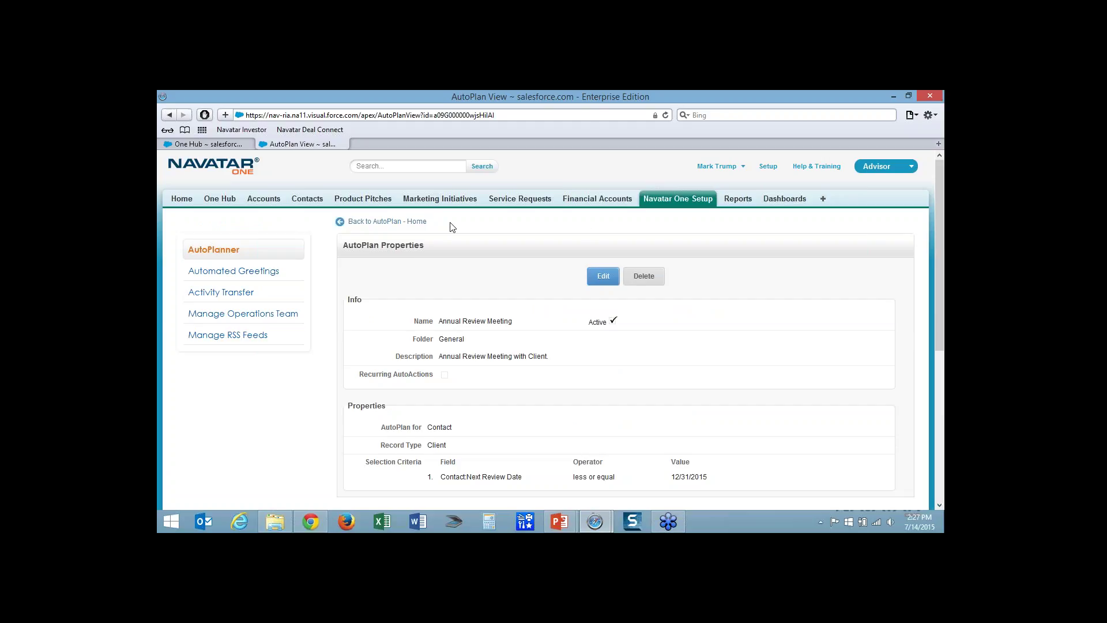
Return to AutoPlan Home and switch to the running PowerPoint slide show
{"action": "left_click", "coordinate": [387, 222]}
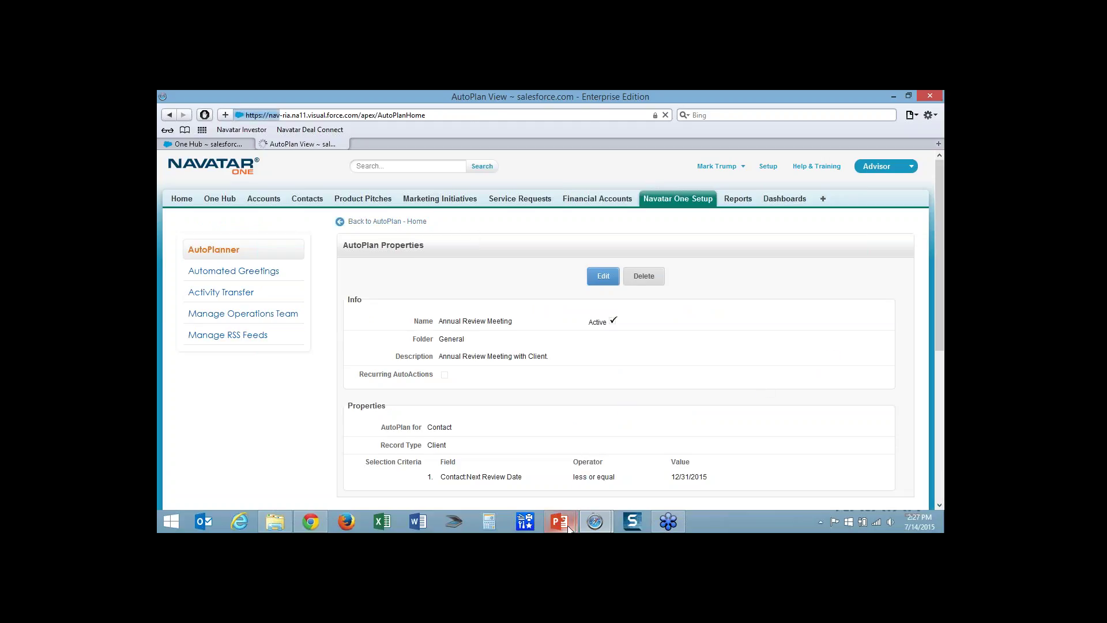
{"action": "mouse_move", "coordinate": [559, 521]}
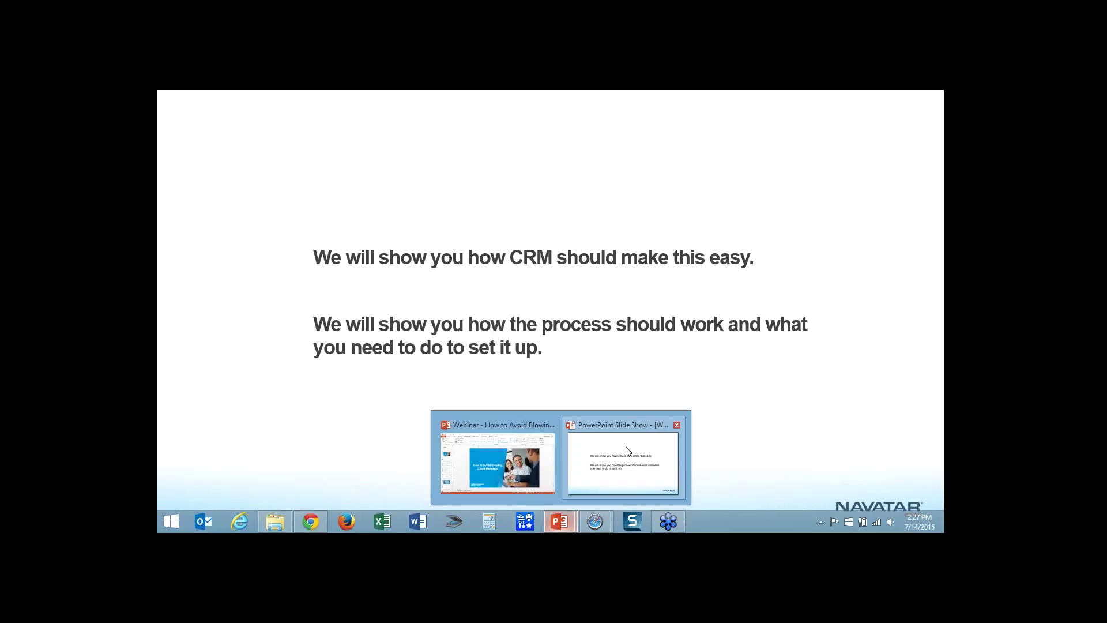
{"action": "left_click", "coordinate": [626, 448]}
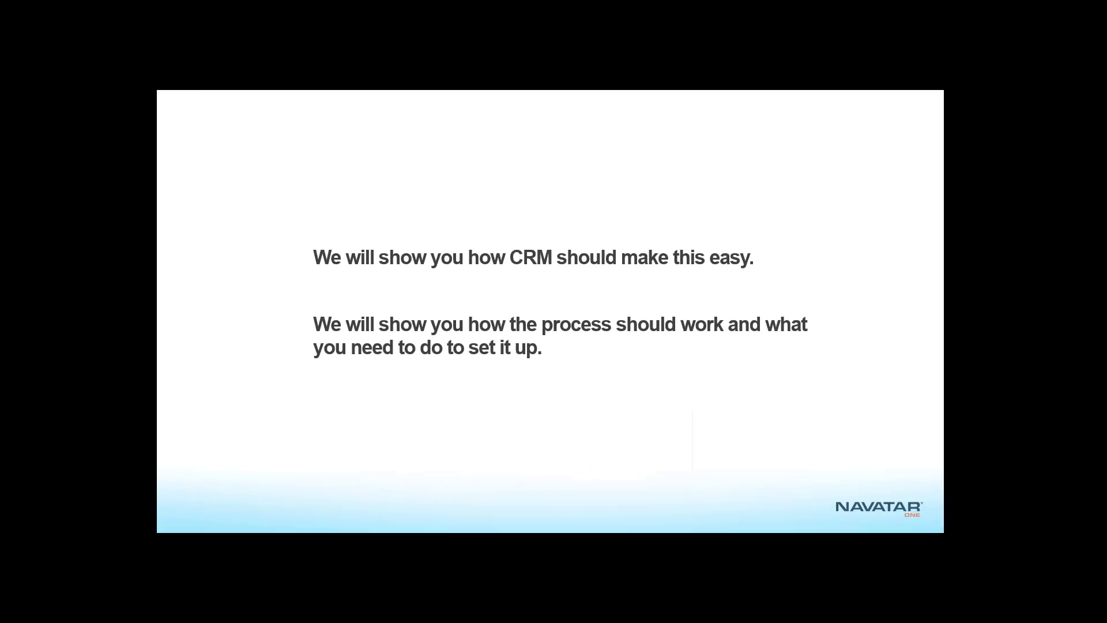